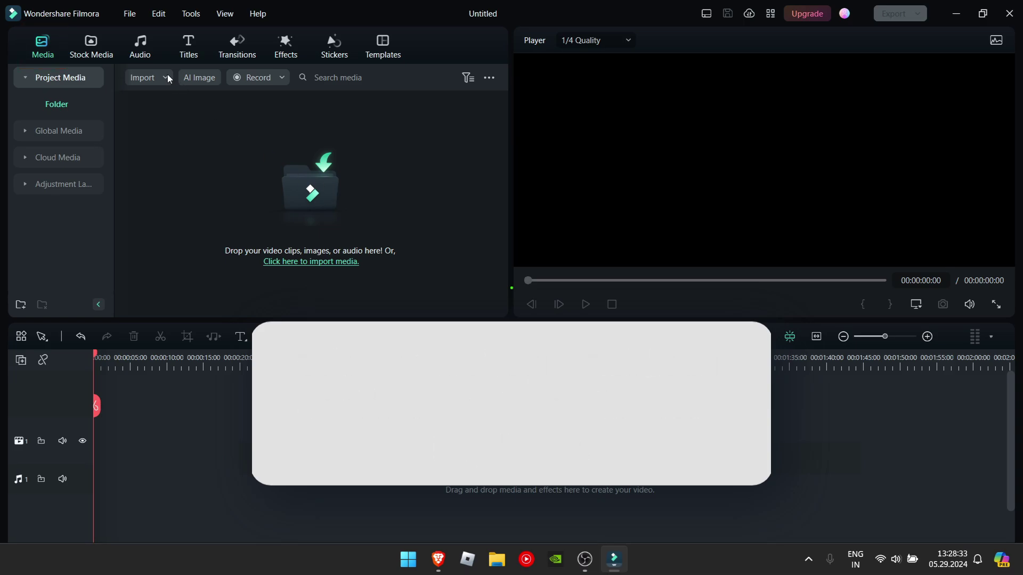
Step: Browse the Stock Media categories and settle on the Pexels stock videos list
click(91, 47)
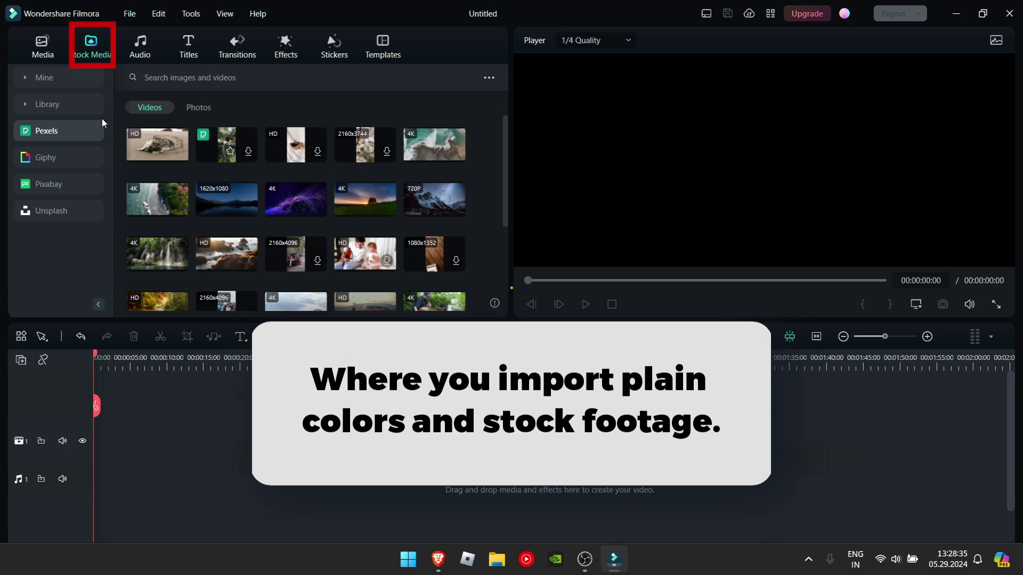
click(42, 77)
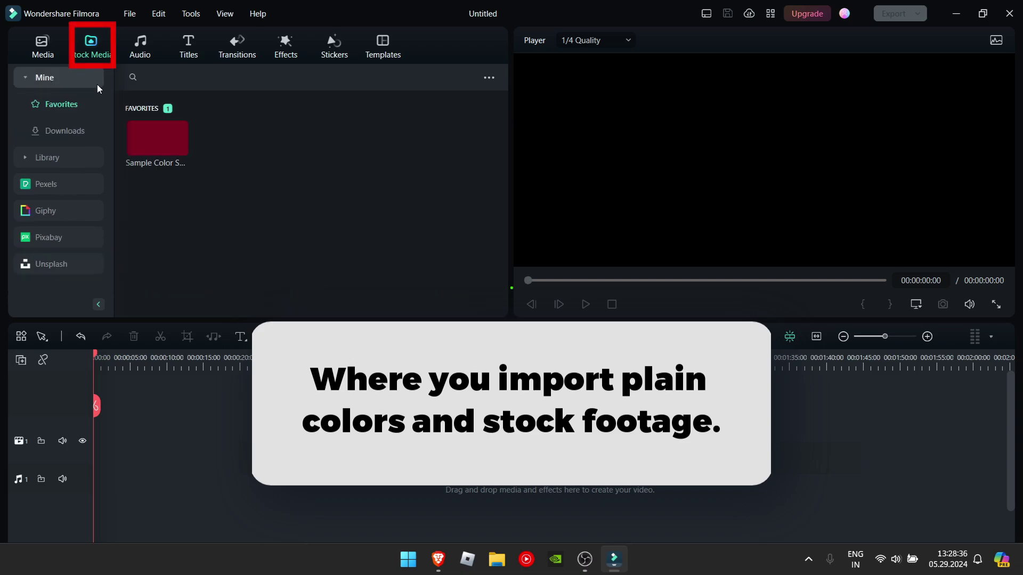
click(53, 158)
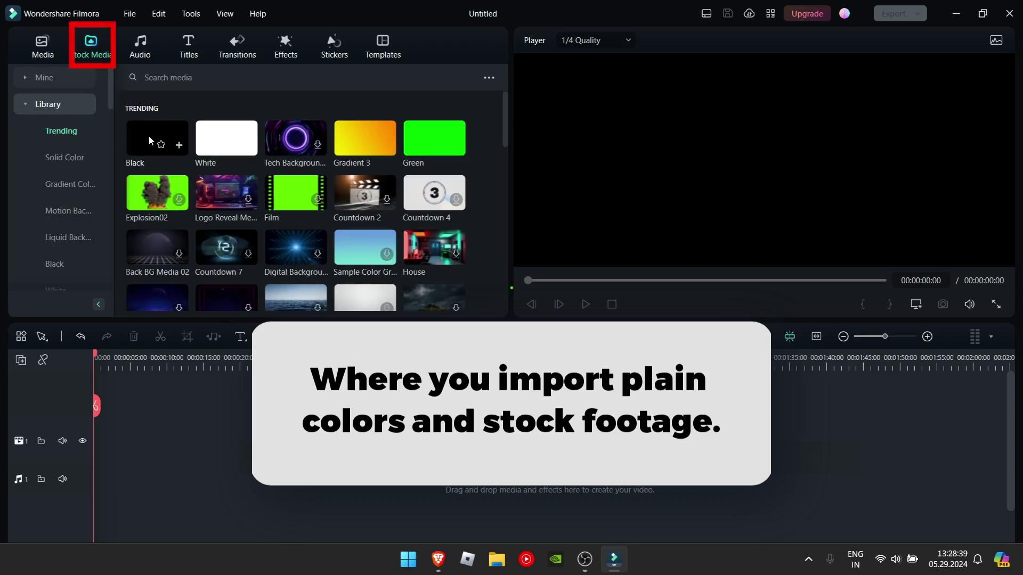
click(53, 104)
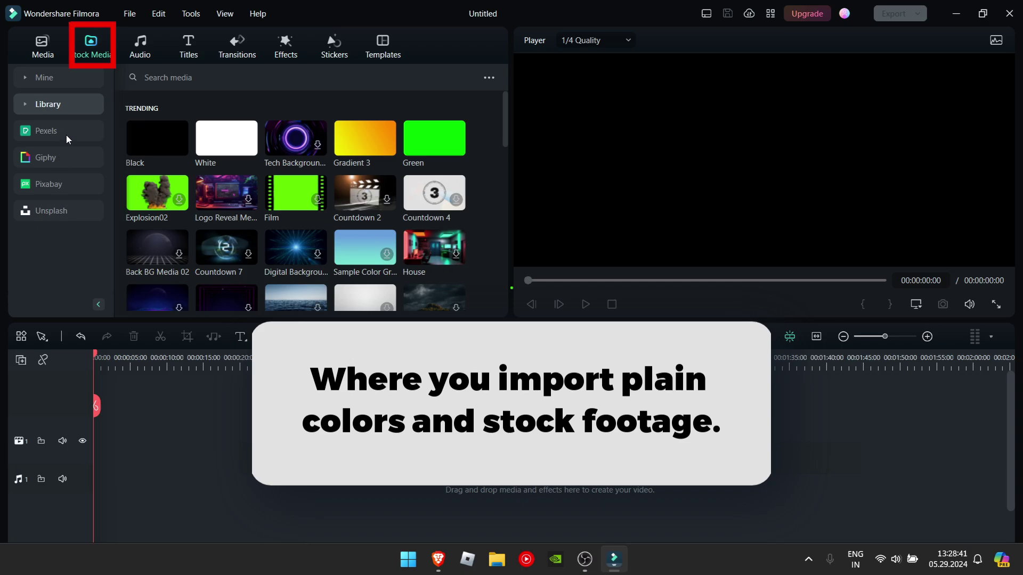
click(66, 134)
click(200, 108)
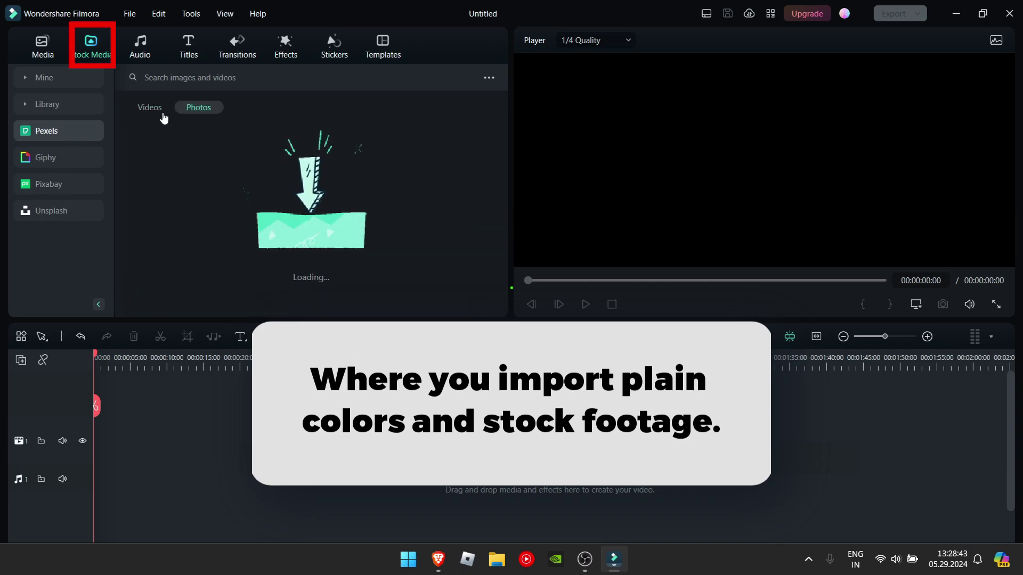
click(160, 109)
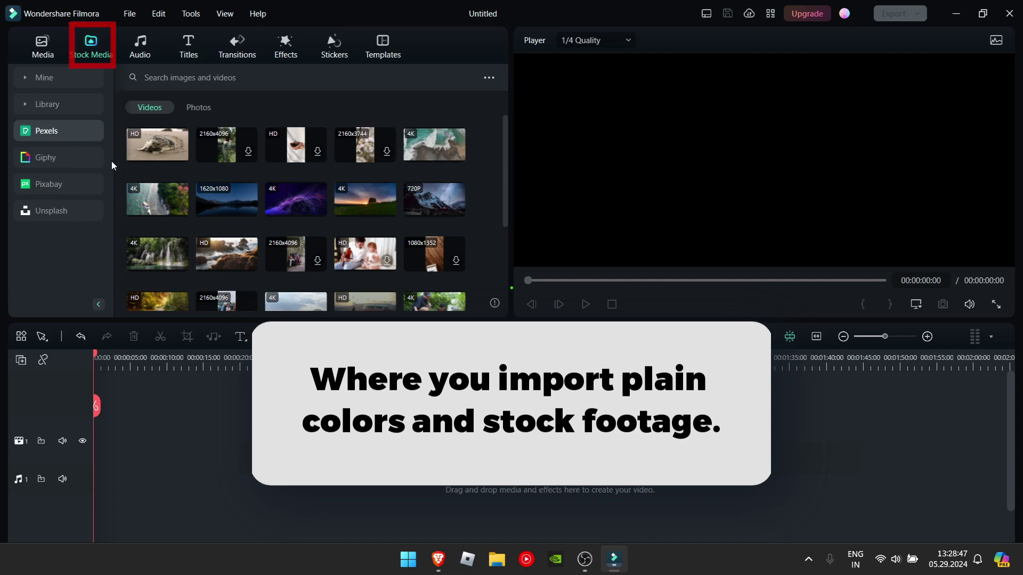
Step: Look through the Audio sound effects, then scroll the Titles template grid
click(156, 47)
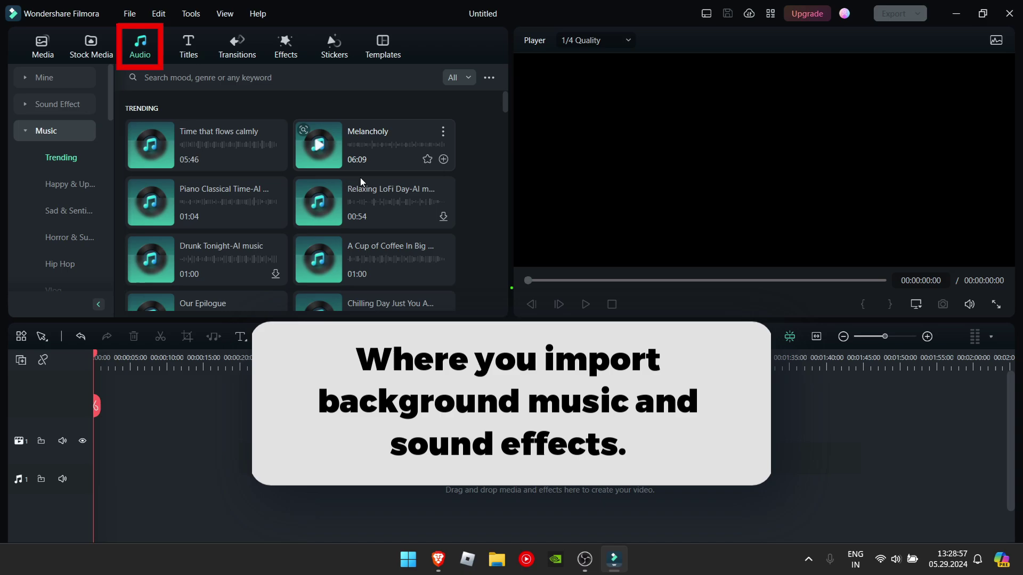
click(44, 109)
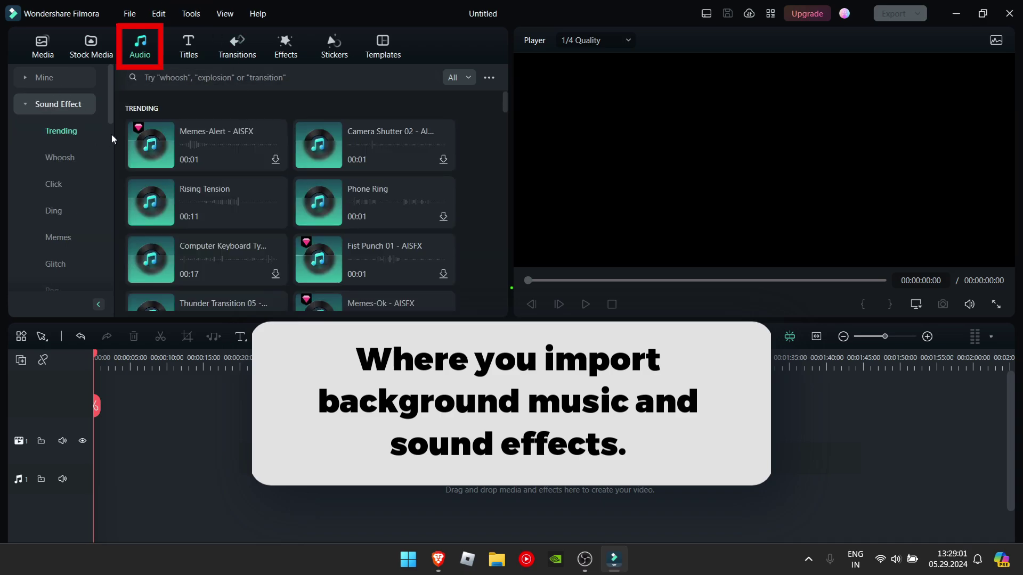
click(192, 43)
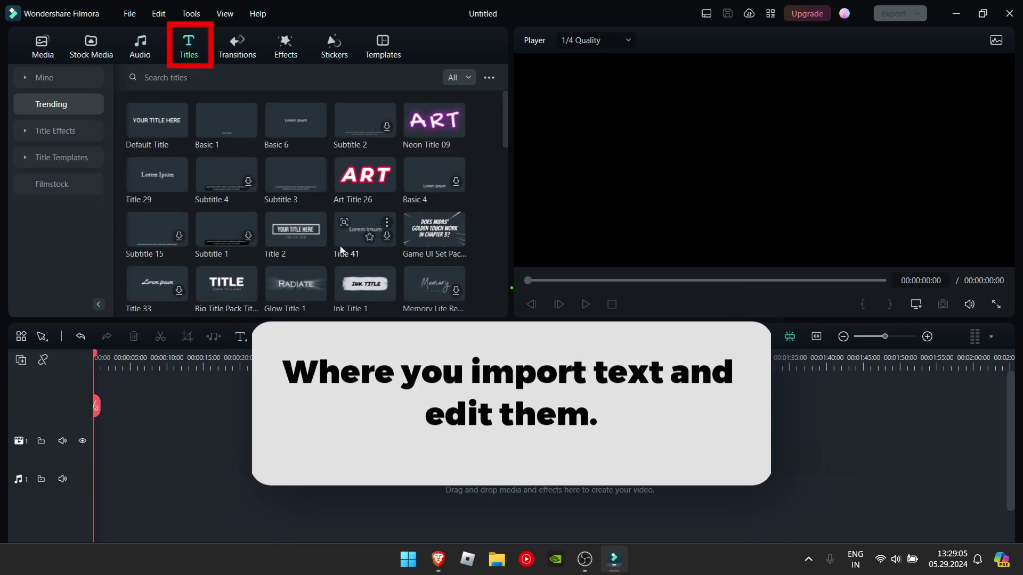
drag(502, 132, 524, 268)
Step: Look through the Transitions and Effects libraries, then view the trending Stickers
click(257, 48)
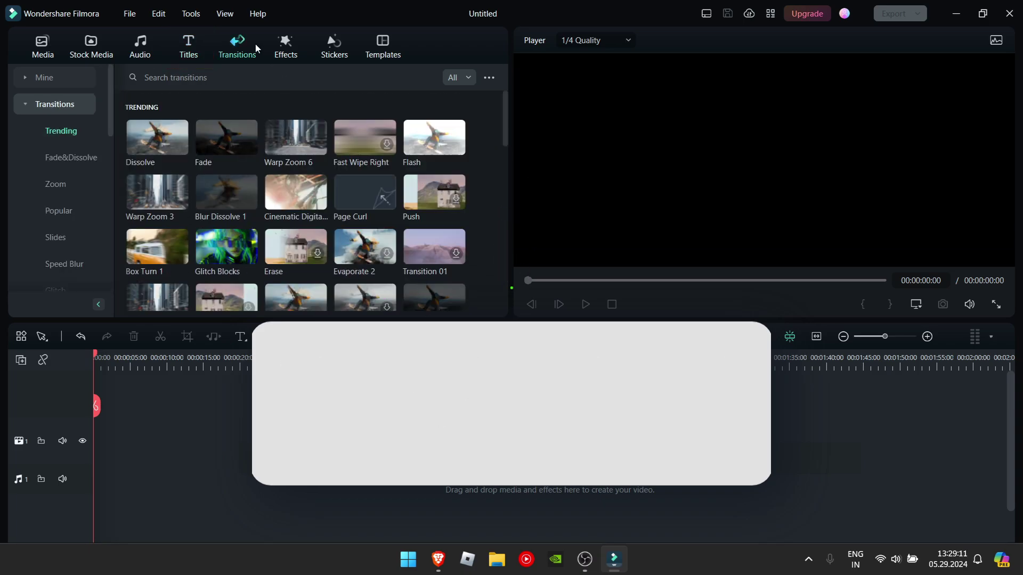
click(298, 55)
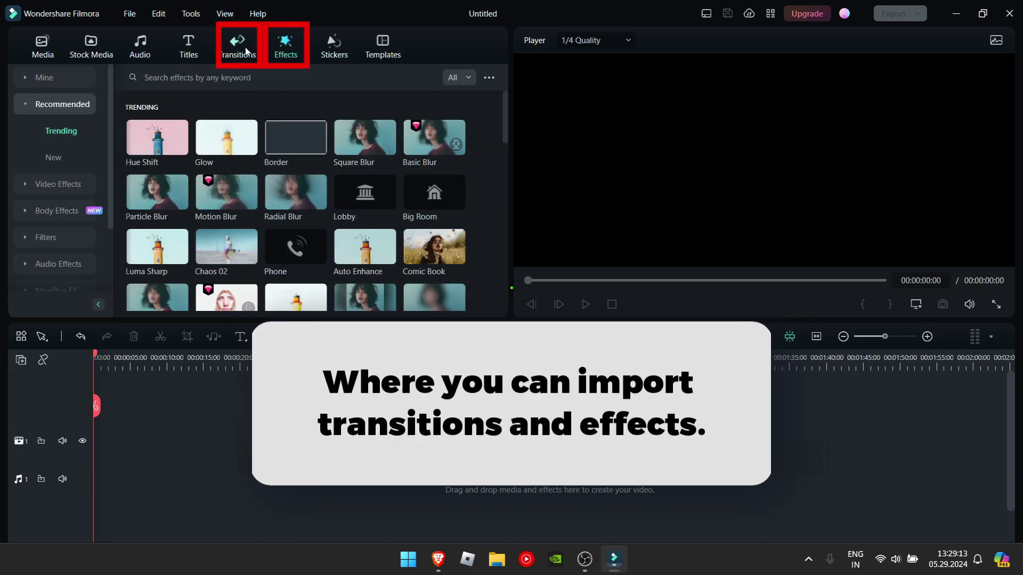
click(246, 52)
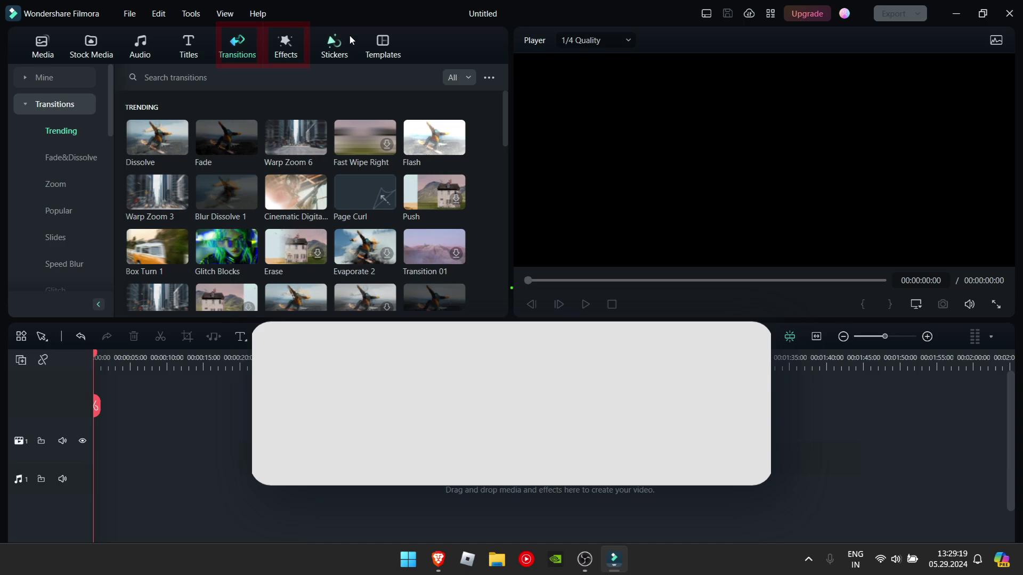
click(332, 45)
mouse_move(294, 147)
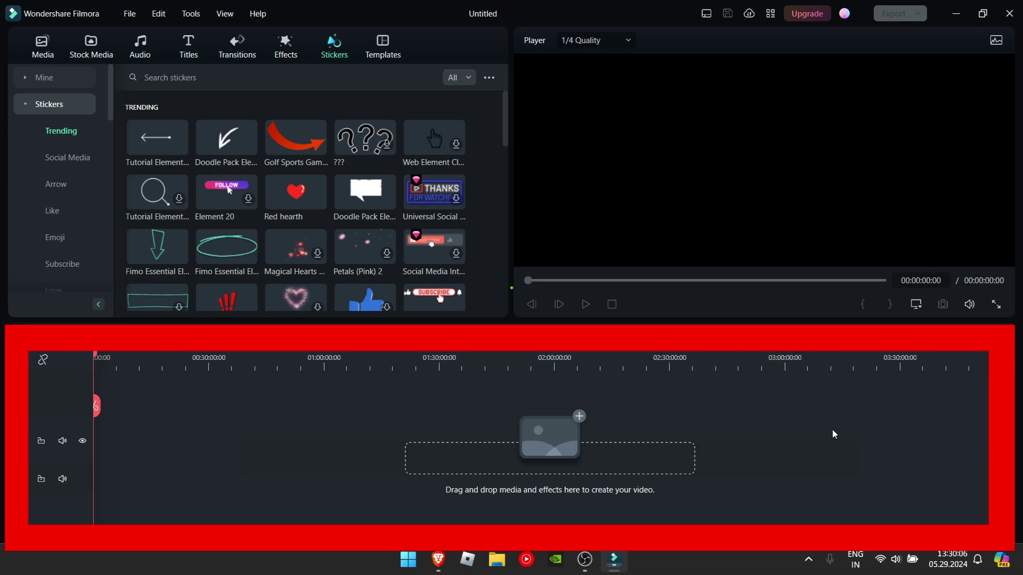
drag(856, 336, 789, 341)
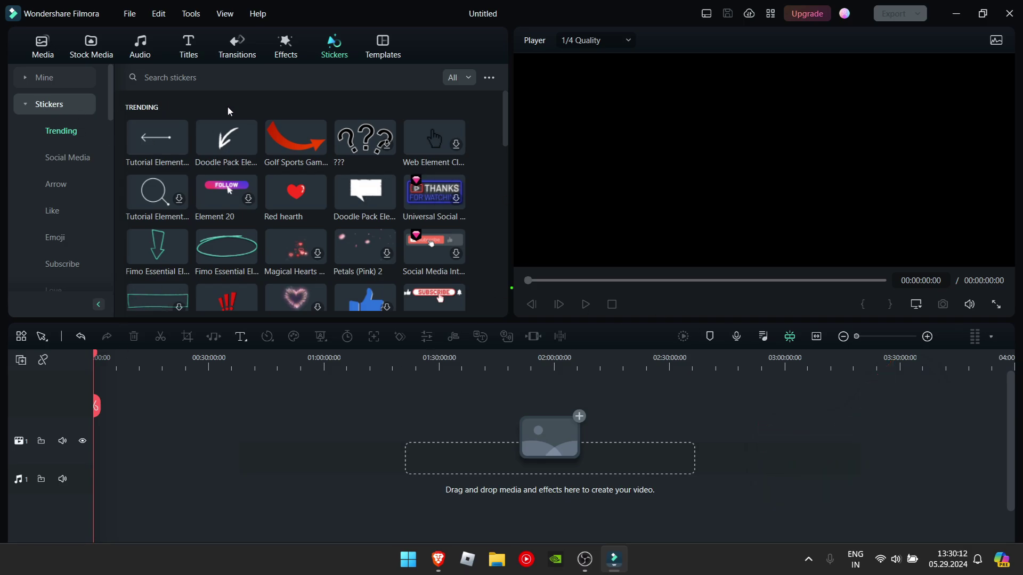
click(42, 46)
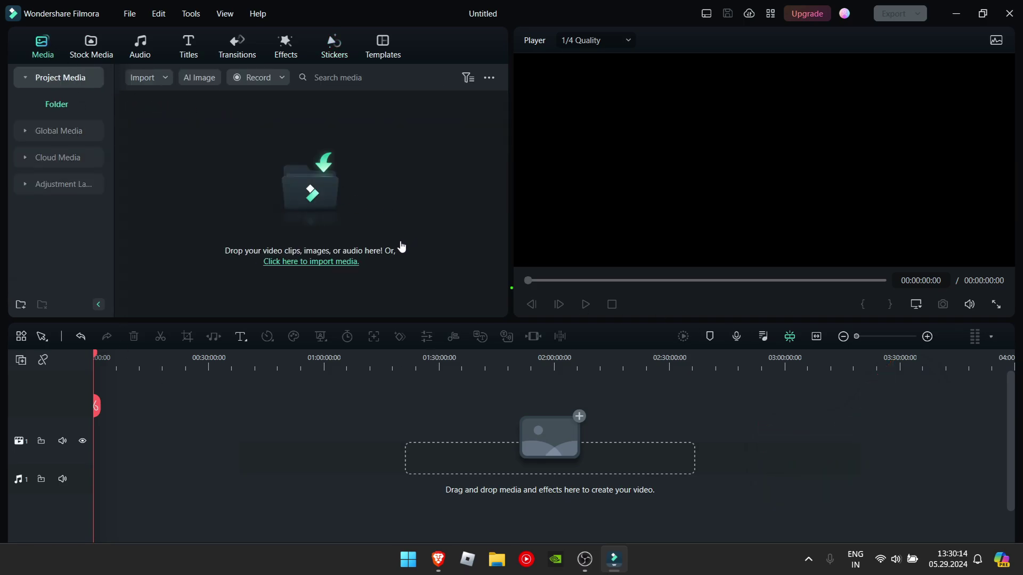
click(361, 235)
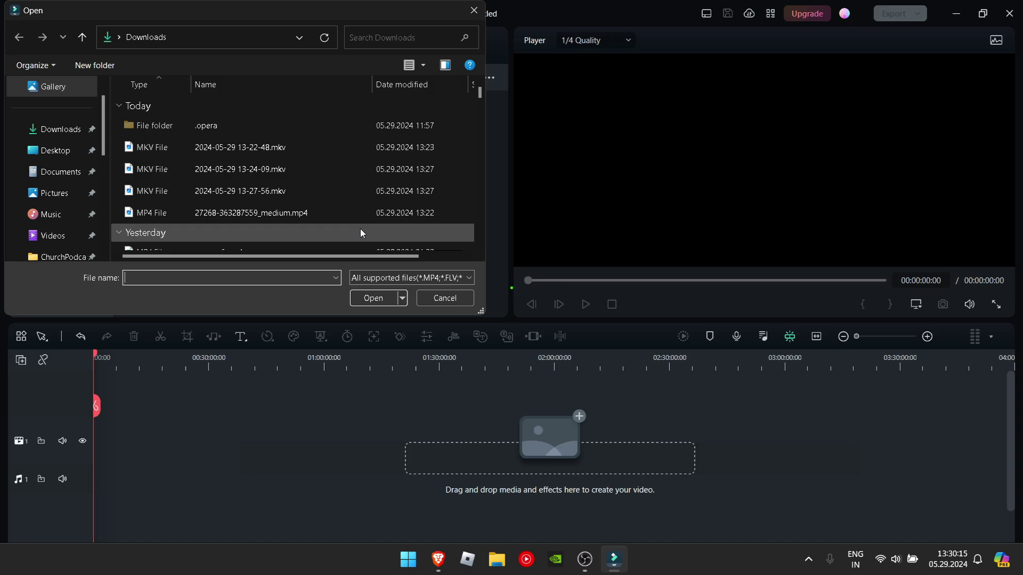
click(320, 213)
click(372, 298)
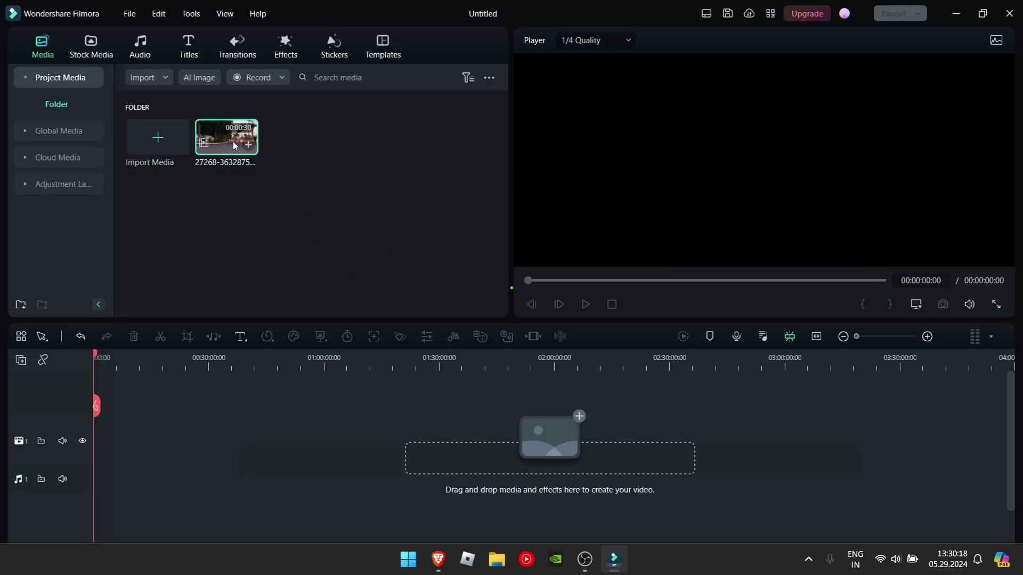
double_click(222, 139)
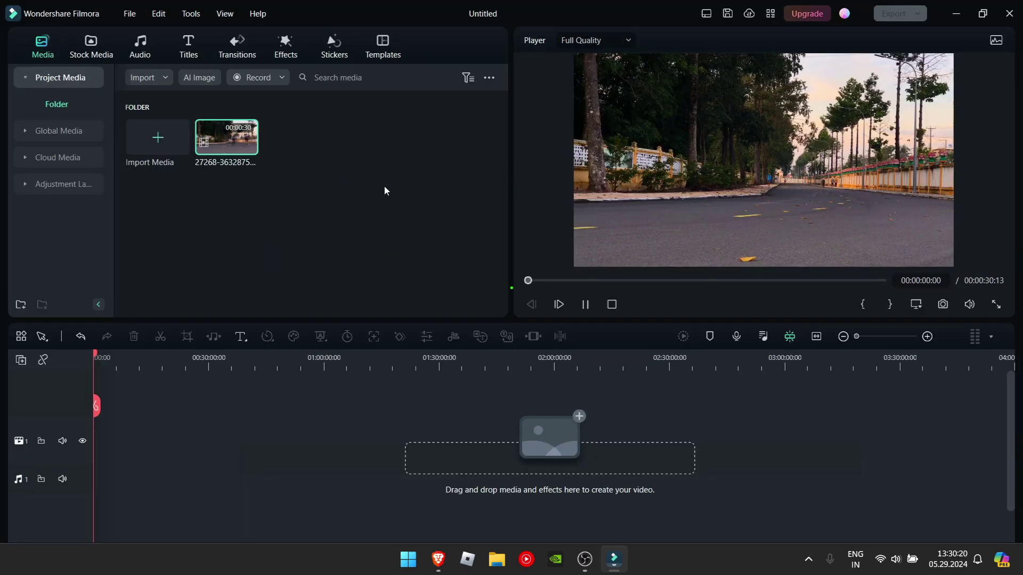
drag(552, 281, 893, 289)
Step: Place the road clip on the first video track, fit the timeline zoom, and play it back
drag(227, 138, 48, 447)
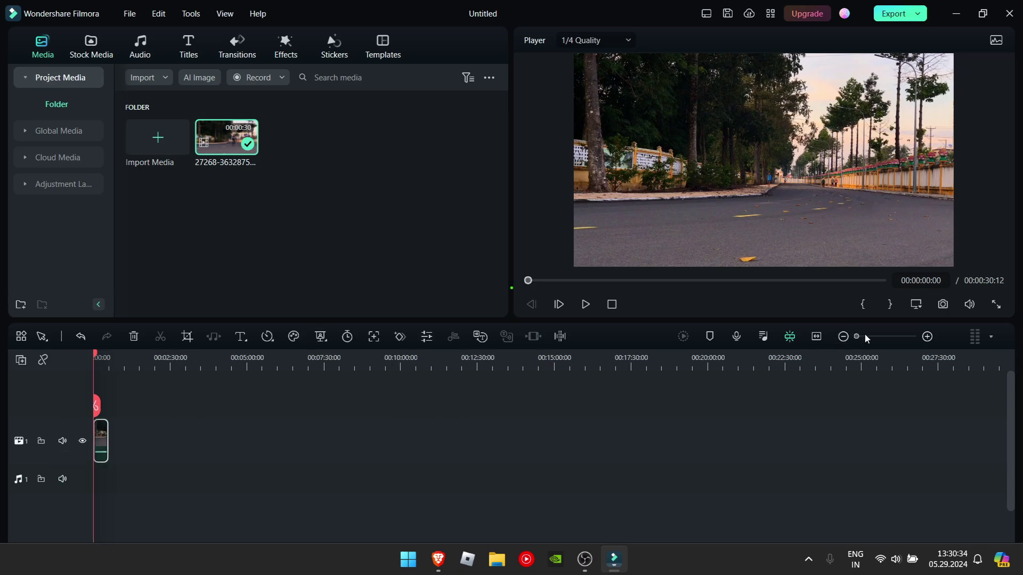
drag(862, 337, 888, 338)
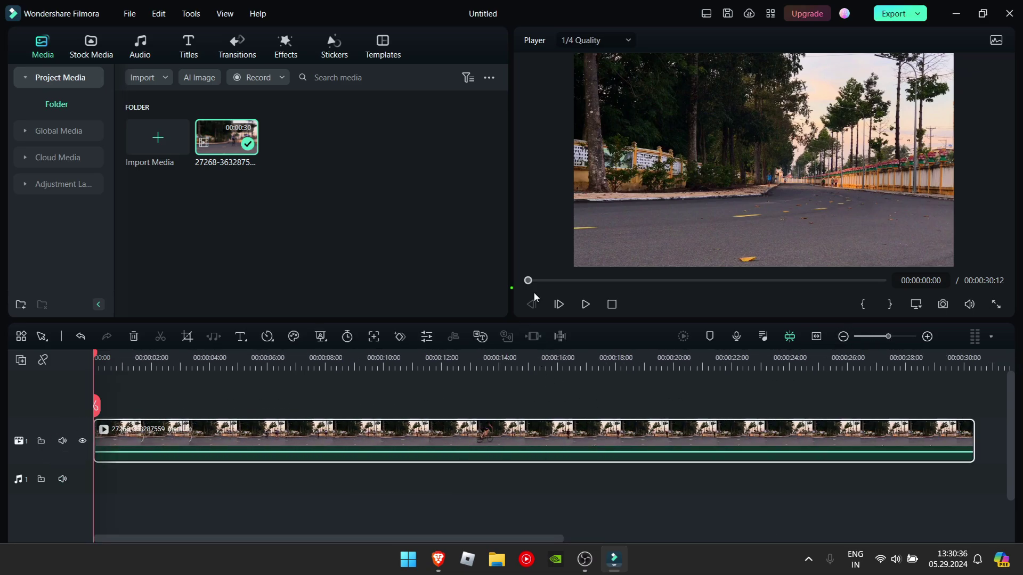
click(589, 303)
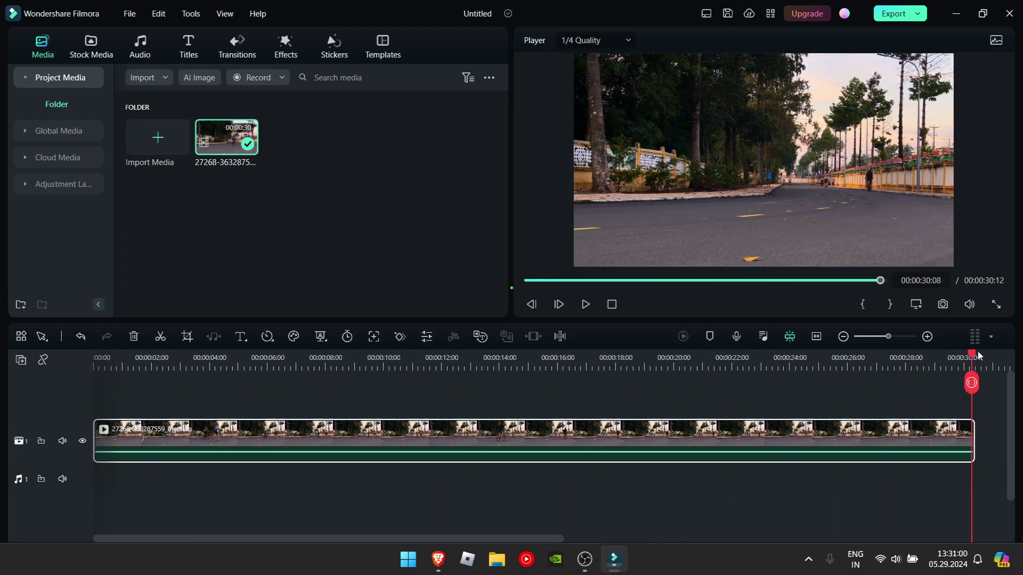
drag(972, 364, 96, 364)
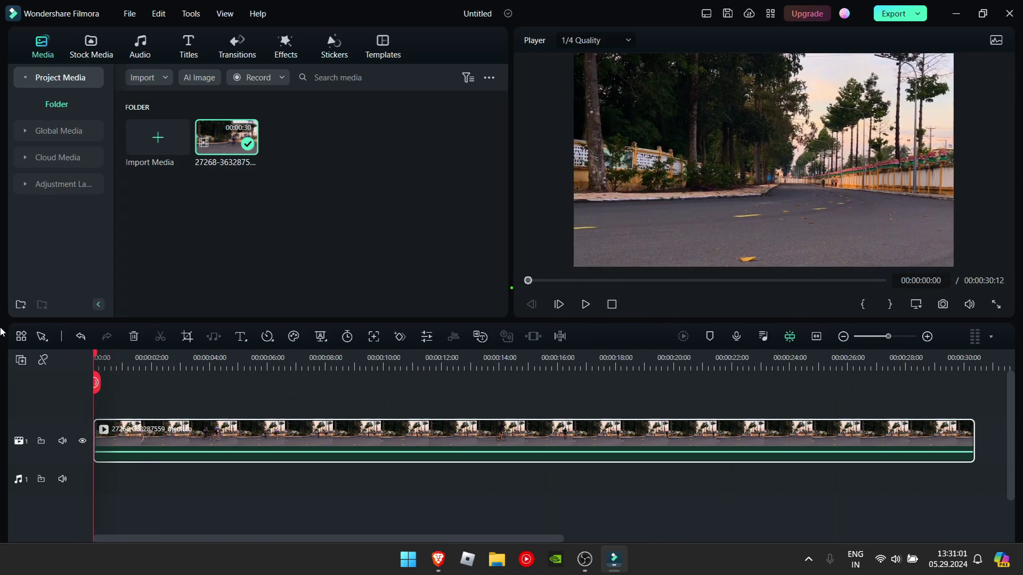
click(254, 408)
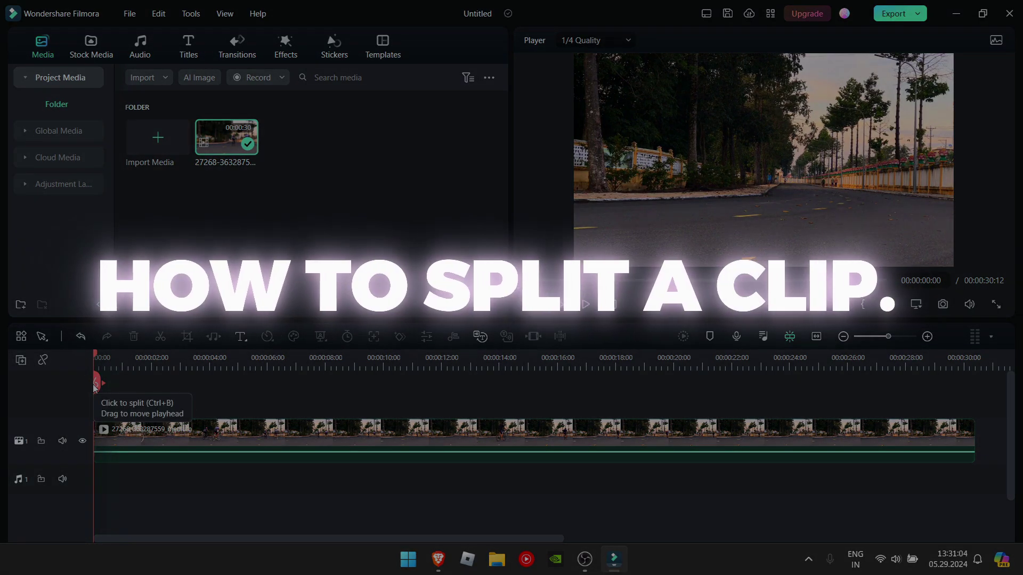
Step: Split the road clip at about 00:00:01:11 with Ctrl+B, then undo the split
drag(96, 384, 133, 389)
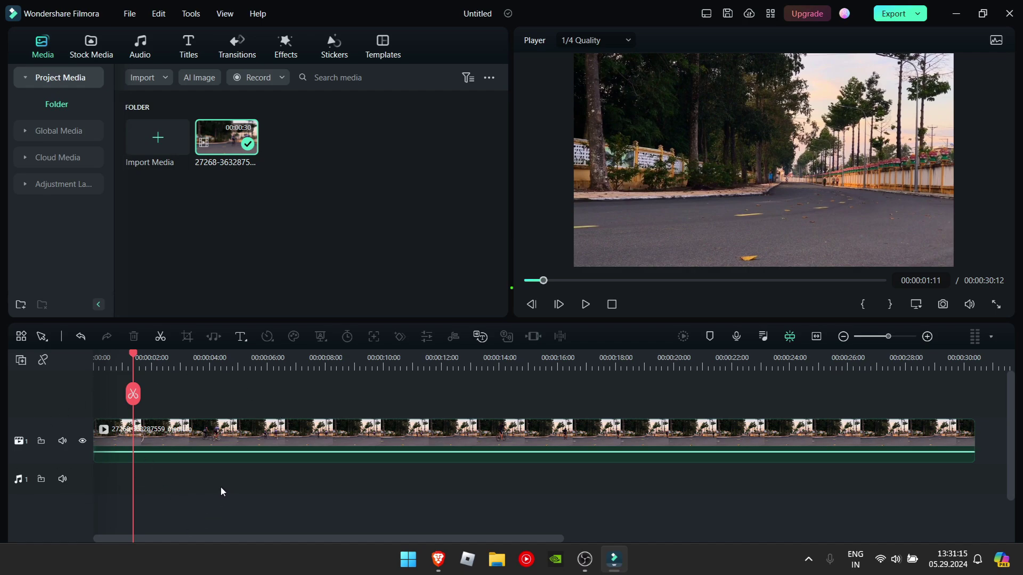
key(ctrl+b)
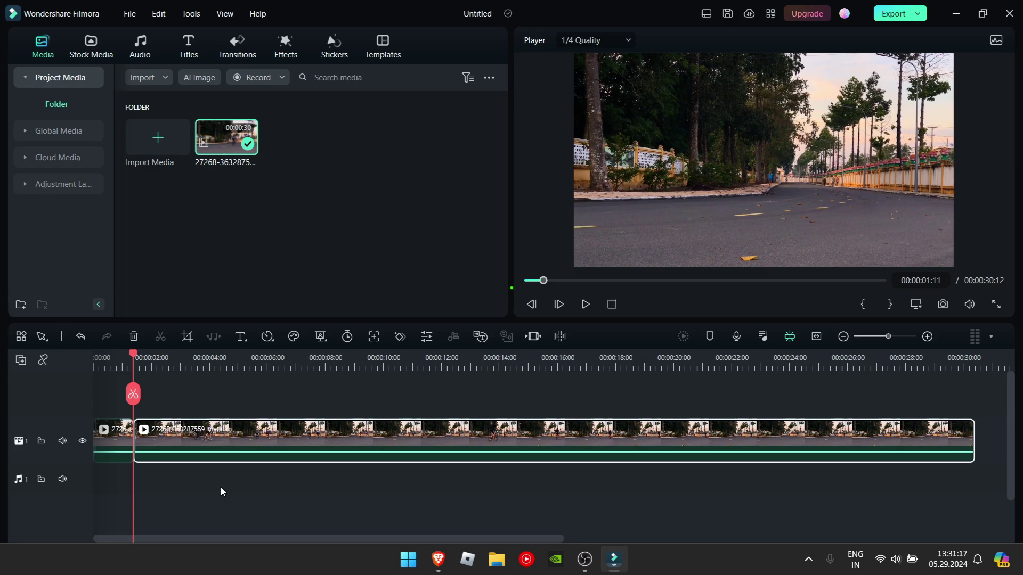
key(ctrl+z)
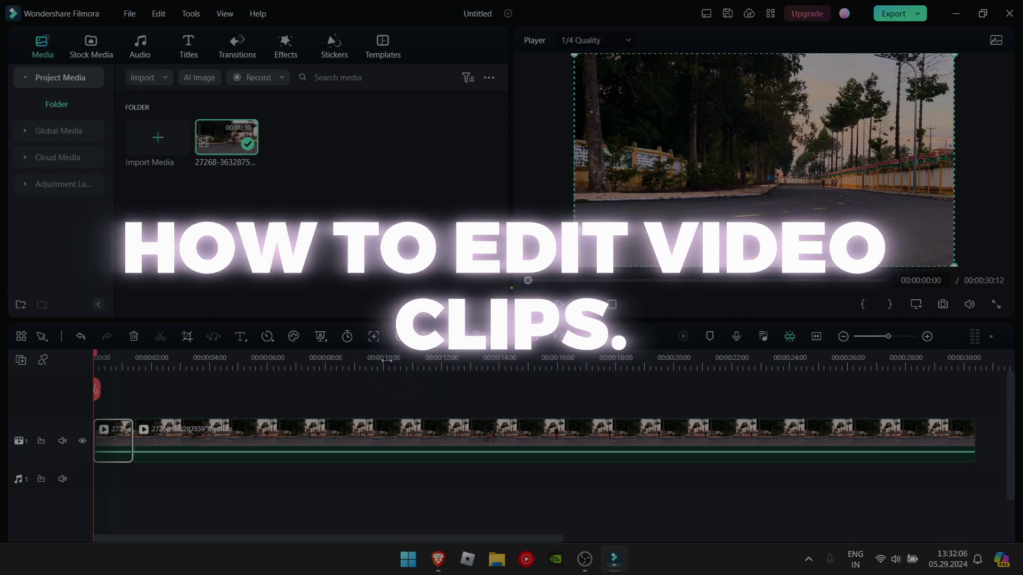
Step: Try Transform scale 85%, a 348° tilt and 38.78% size on the clip, returning rotation to 0°
double_click(127, 434)
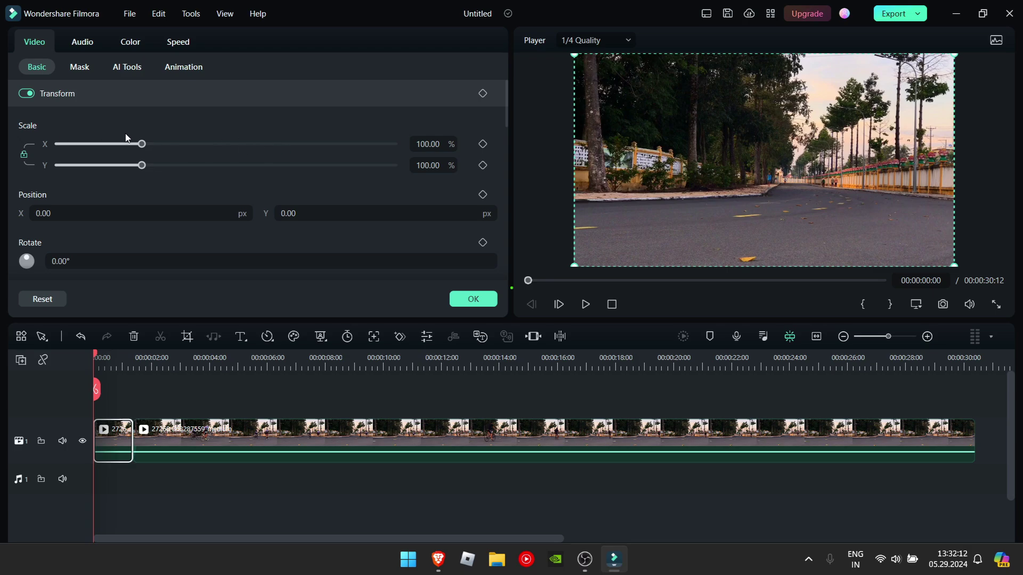
mouse_move(143, 144)
mouse_down()
mouse_move(202, 144)
mouse_move(131, 147)
mouse_move(142, 144)
mouse_up()
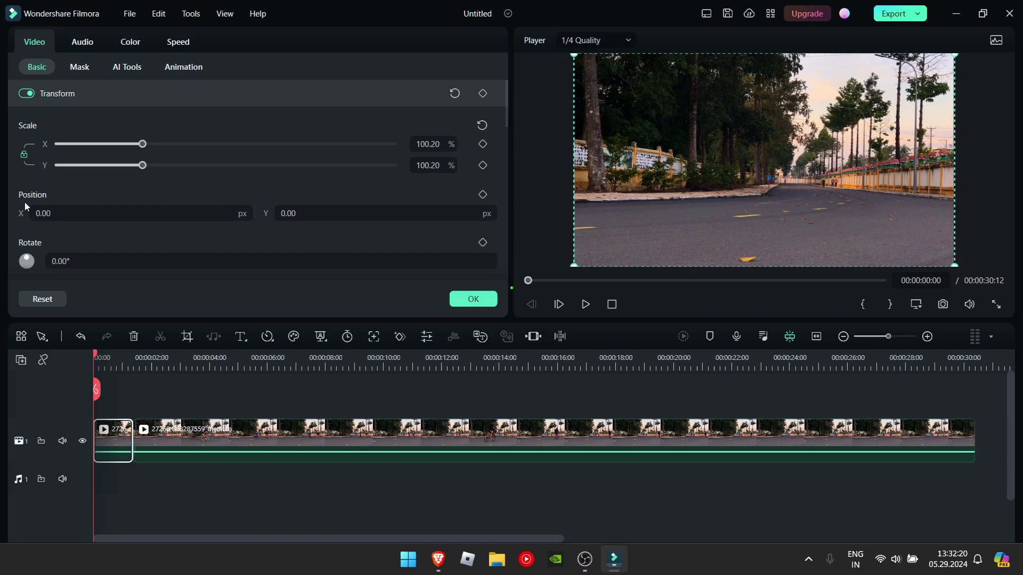
drag(25, 203, 59, 203)
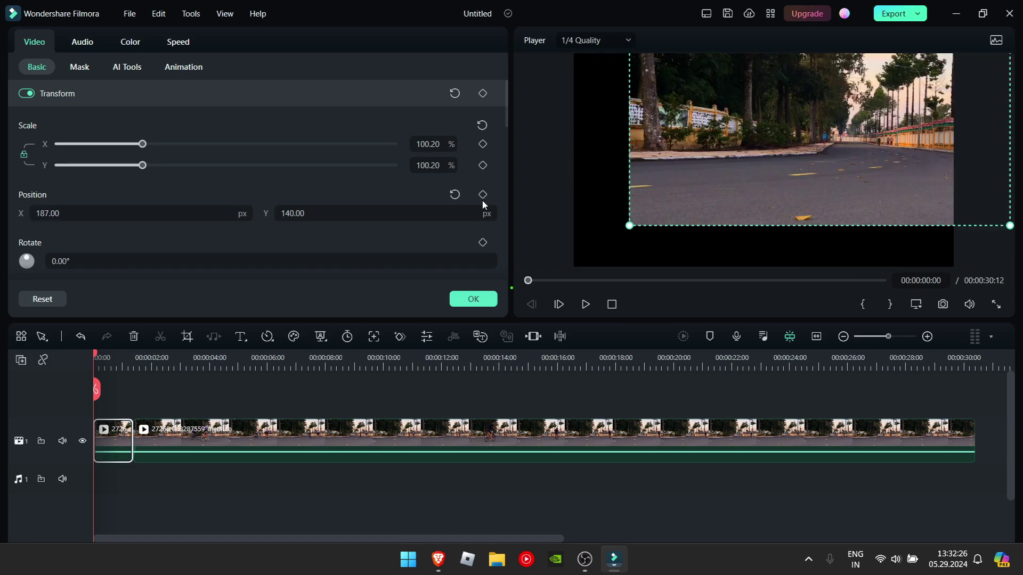
click(455, 195)
drag(39, 262, 30, 212)
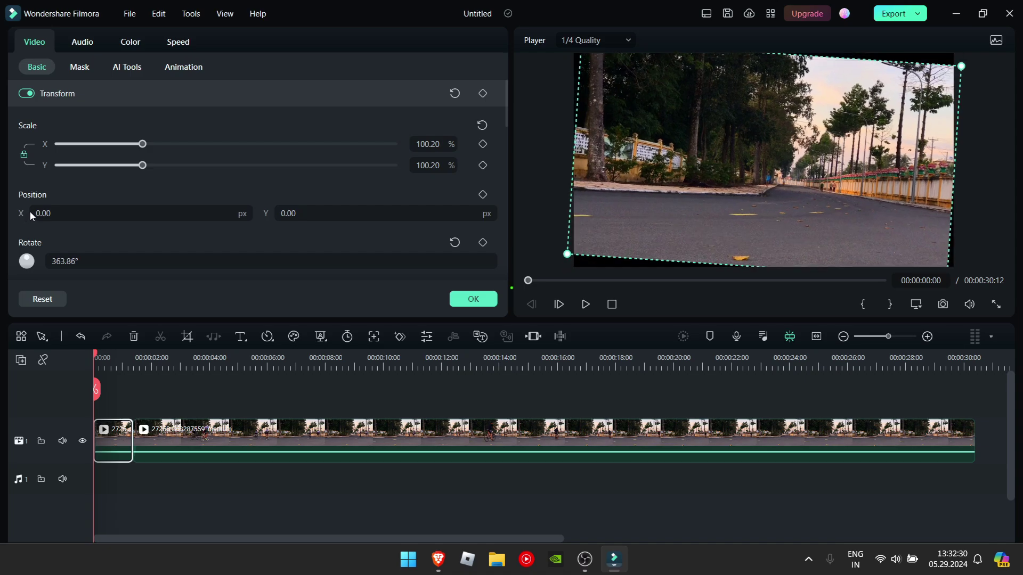
drag(142, 143, 100, 147)
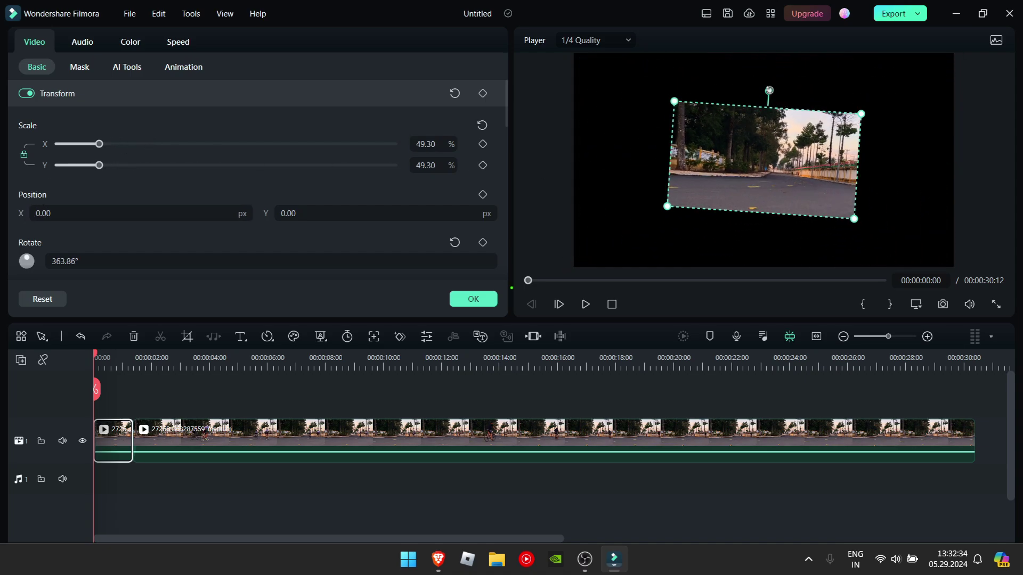
mouse_move(769, 90)
mouse_down()
mouse_move(751, 92)
mouse_move(693, 191)
mouse_move(819, 230)
mouse_move(765, 99)
mouse_up()
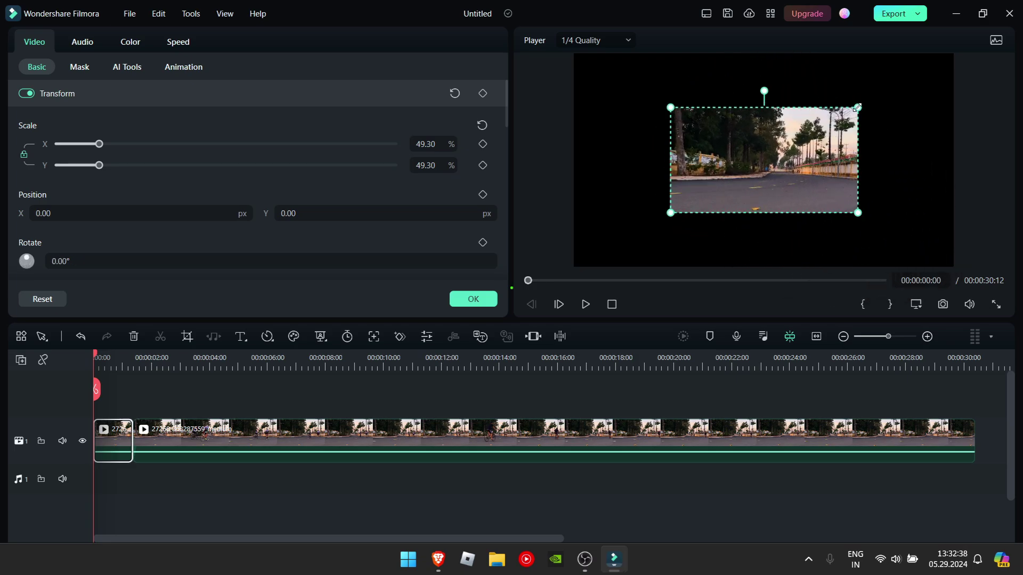
drag(857, 107, 818, 148)
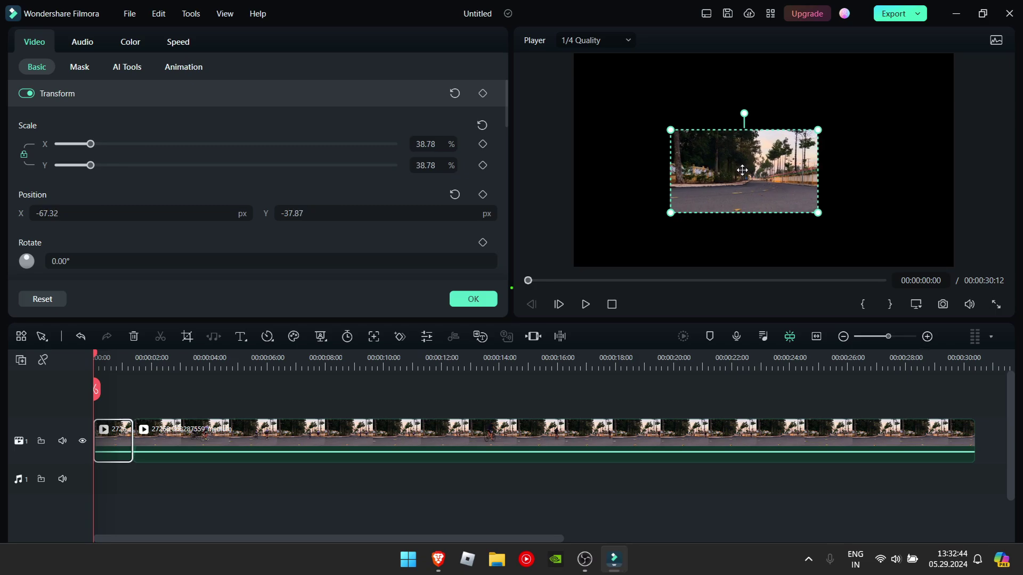
mouse_move(743, 170)
mouse_down()
mouse_move(661, 174)
mouse_move(804, 224)
mouse_move(749, 178)
mouse_move(758, 158)
mouse_up()
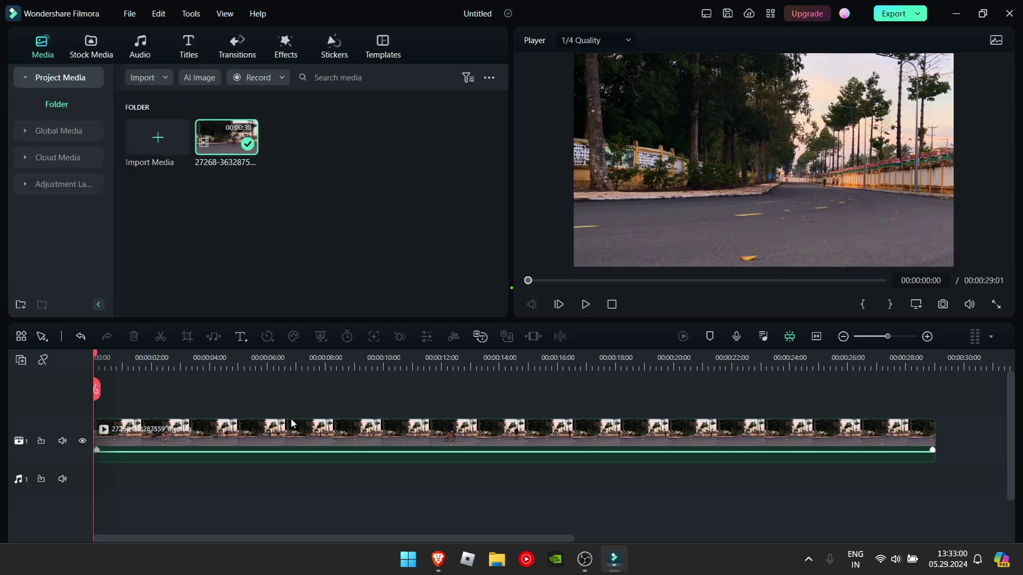
double_click(291, 419)
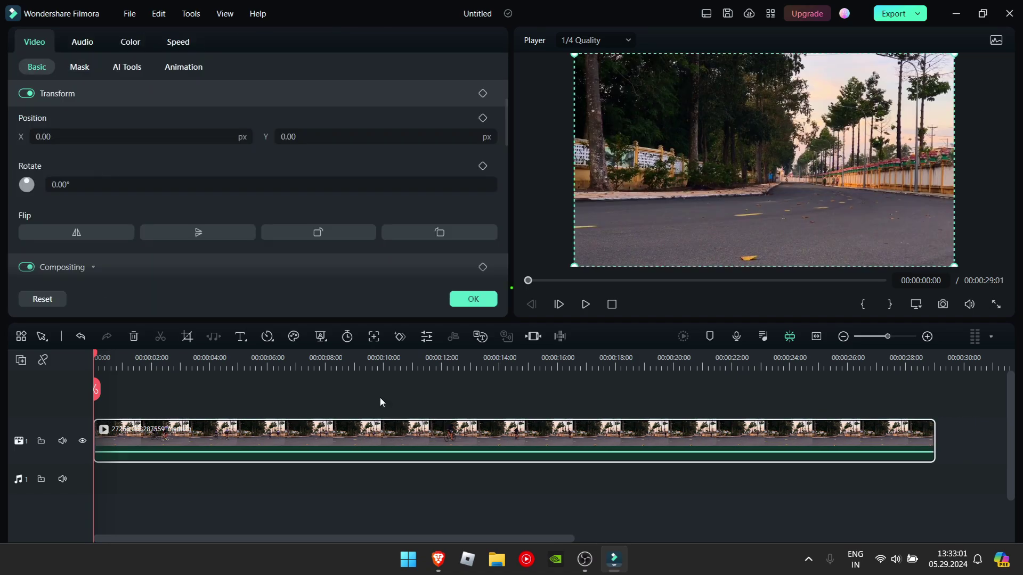
Step: Add the Default Title 'YOUR TITLE HERE' on a track above the road clip
click(473, 299)
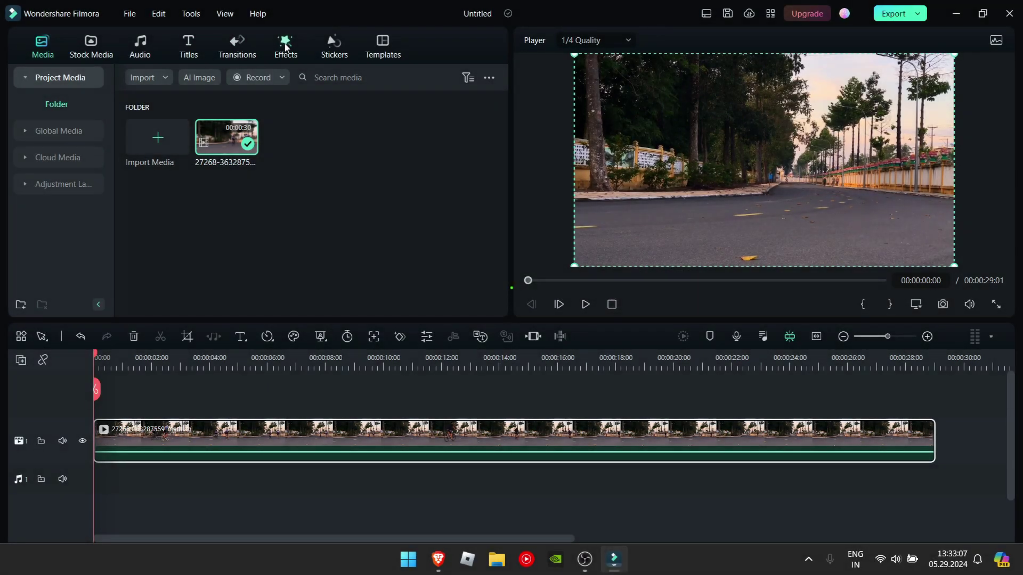
click(190, 46)
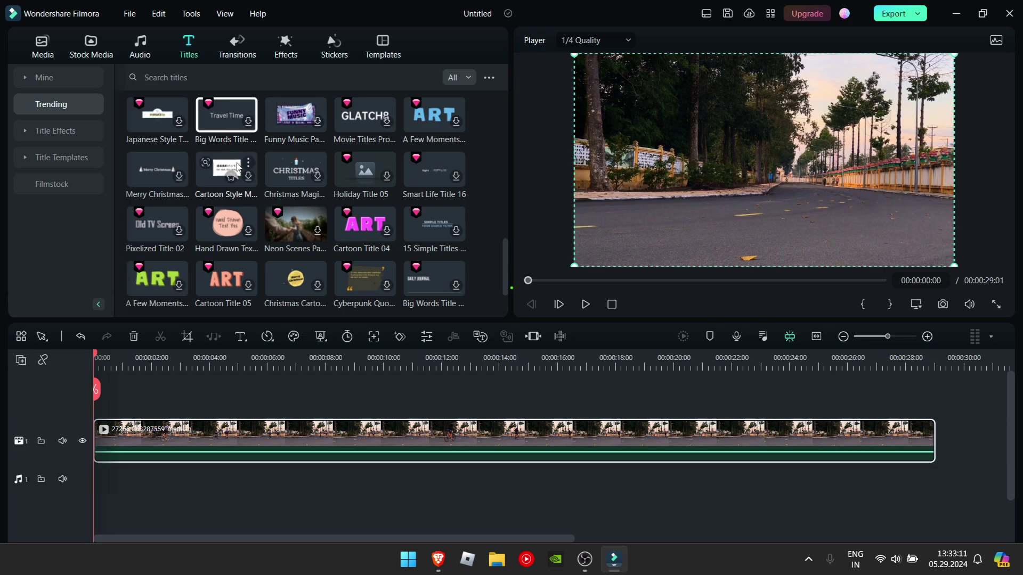
scroll(238, 167, up, 10)
drag(151, 114, 93, 390)
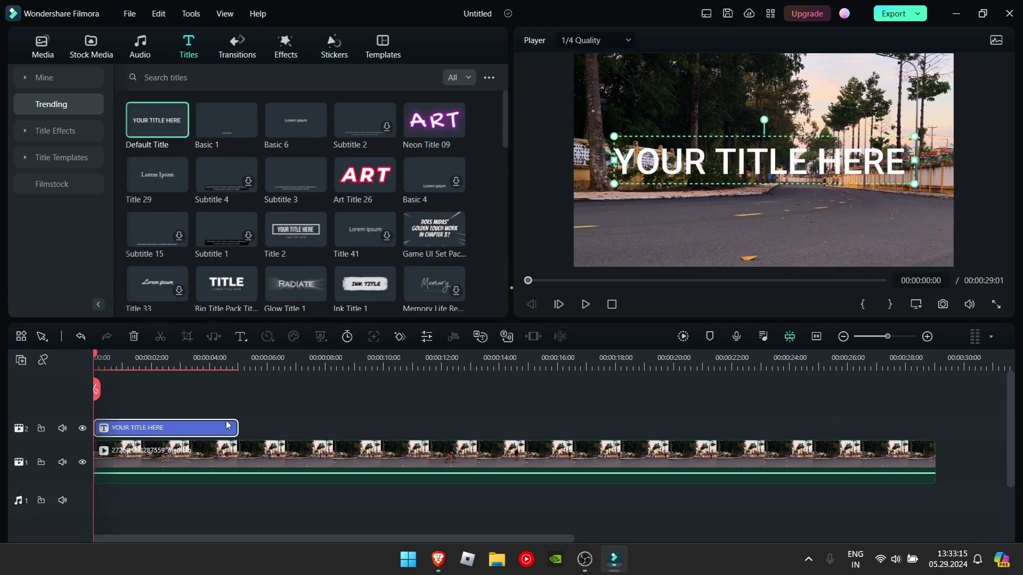
Step: Replace the title text with 'CYCLING'
double_click(190, 429)
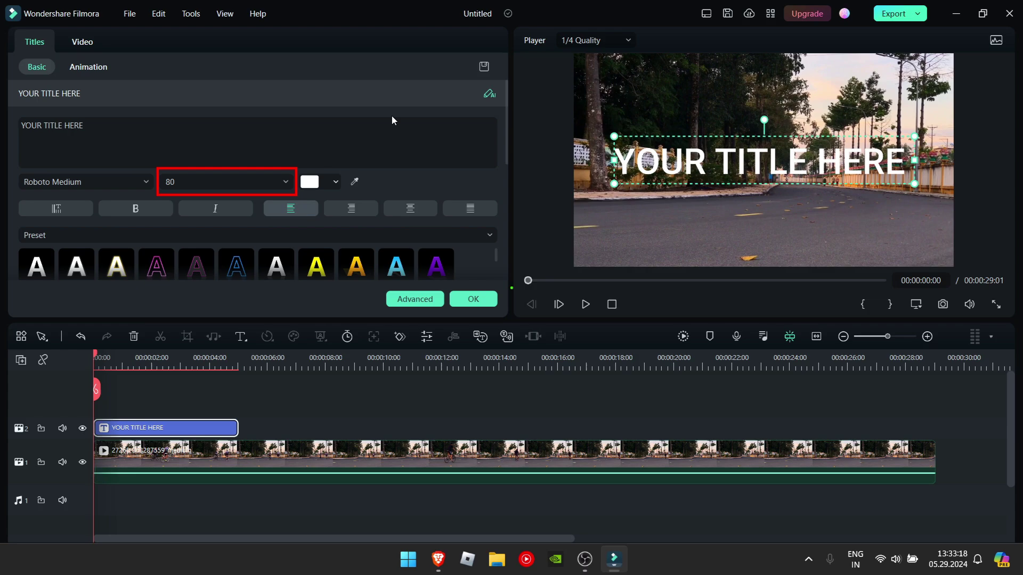
click(77, 143)
key(ctrl+a)
text(CYCLING)
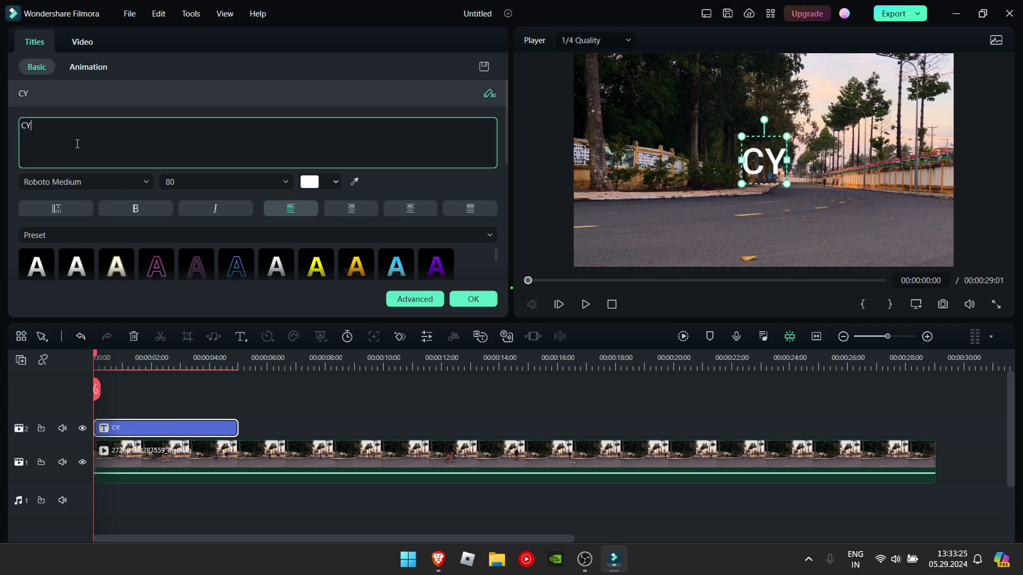
Step: Search 'monts' and set the title font to Montserrat Black
click(75, 185)
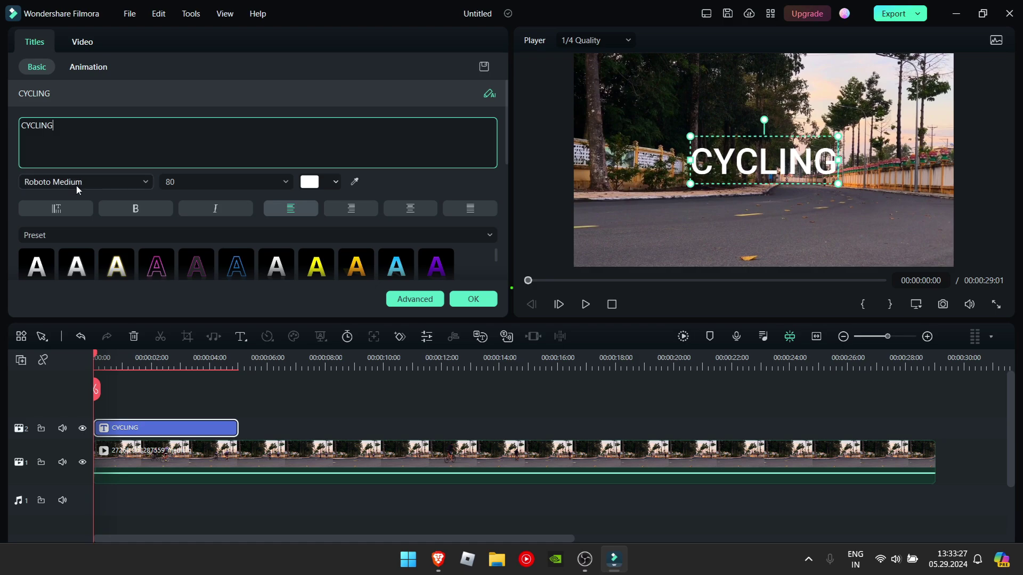
text(monts)
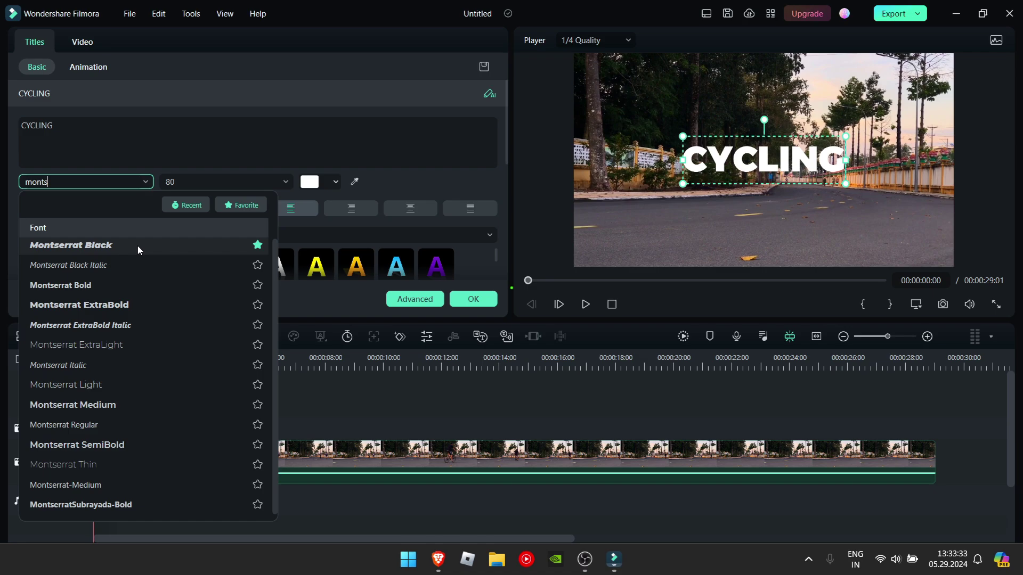
click(137, 245)
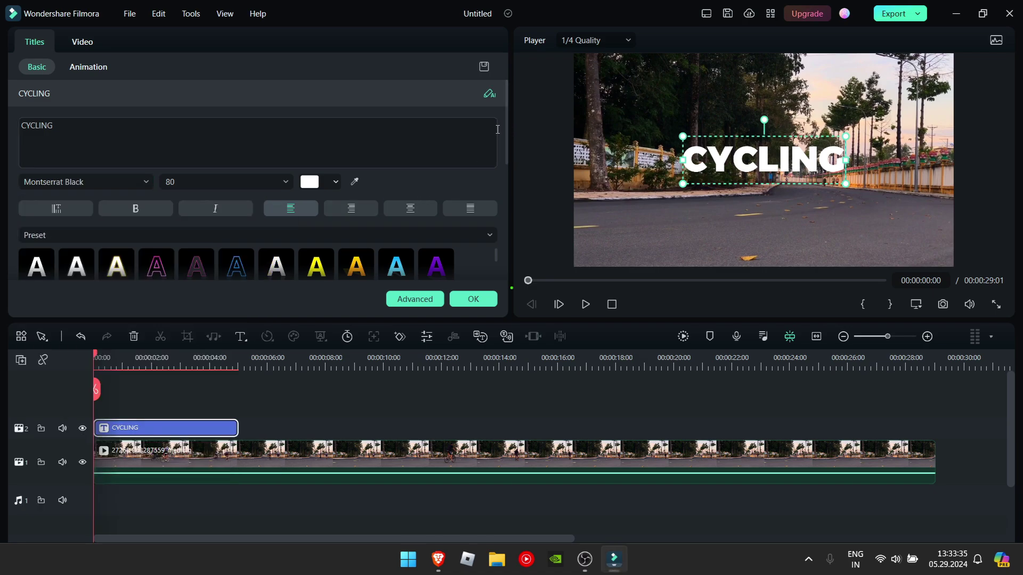
Step: Set the title's Letter Spacing to 30, then change it to 20
drag(504, 126, 512, 201)
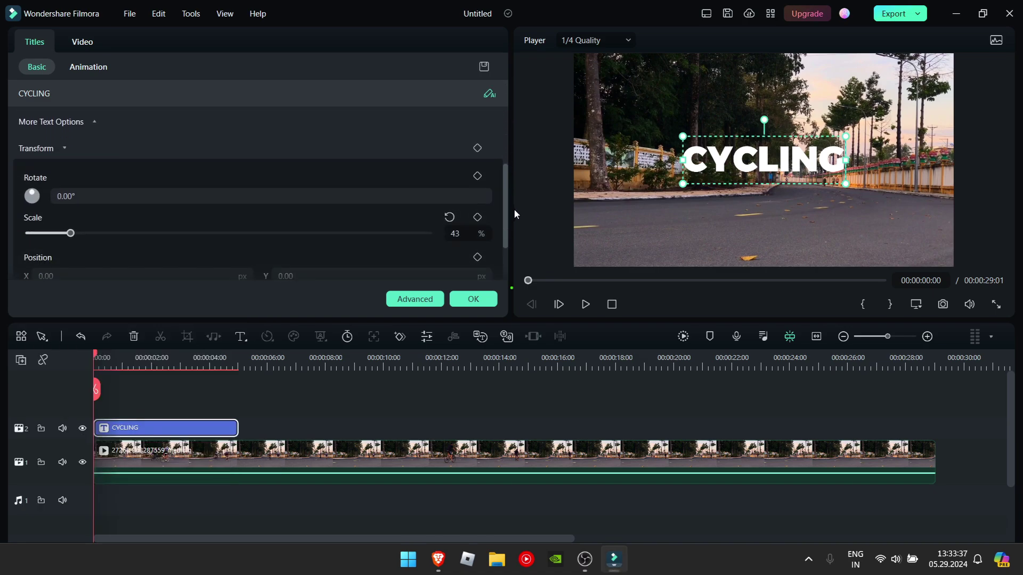
scroll(85, 123, down, 2)
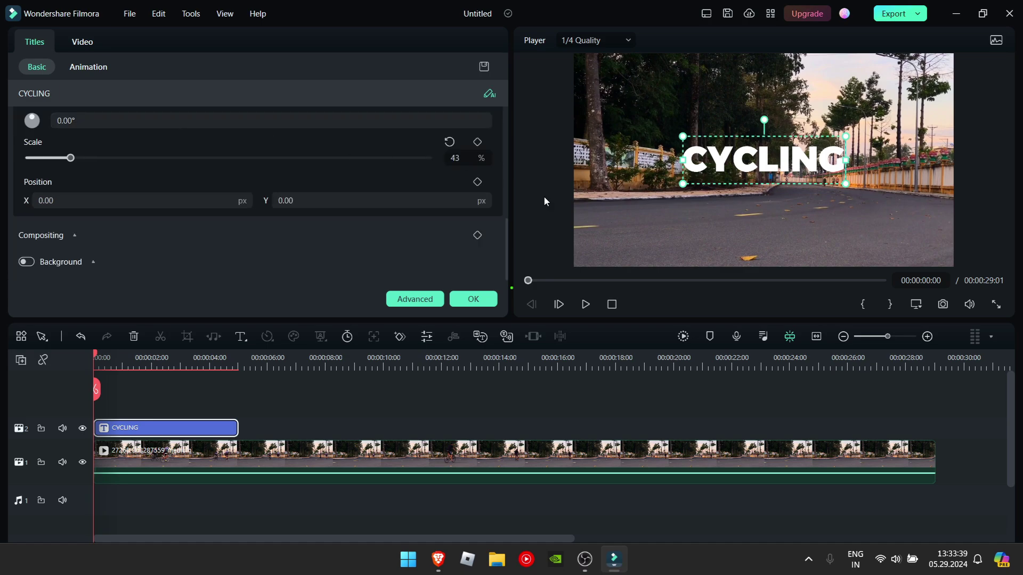
drag(507, 252, 506, 181)
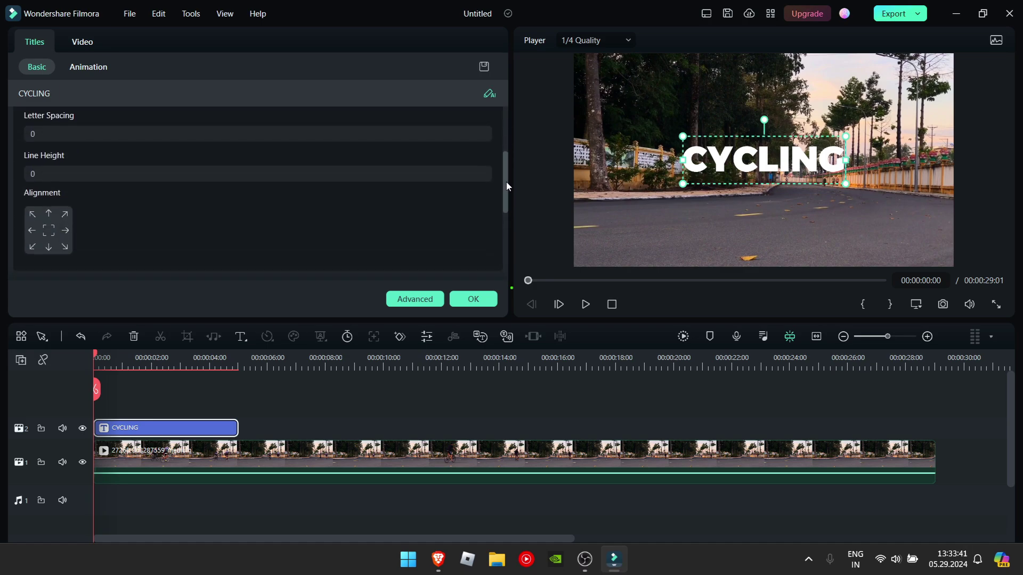
click(89, 135)
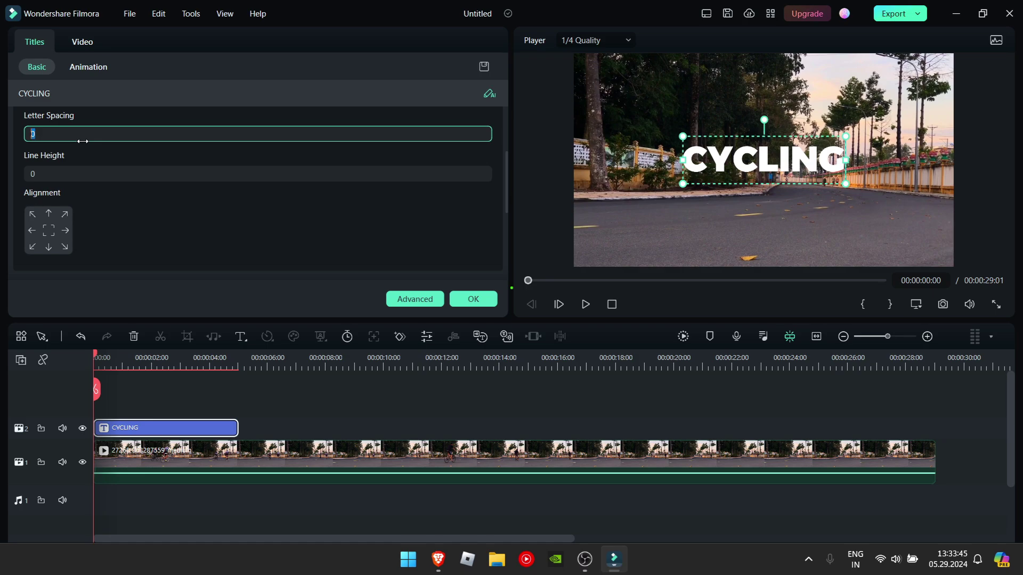
text(30)
key(Return)
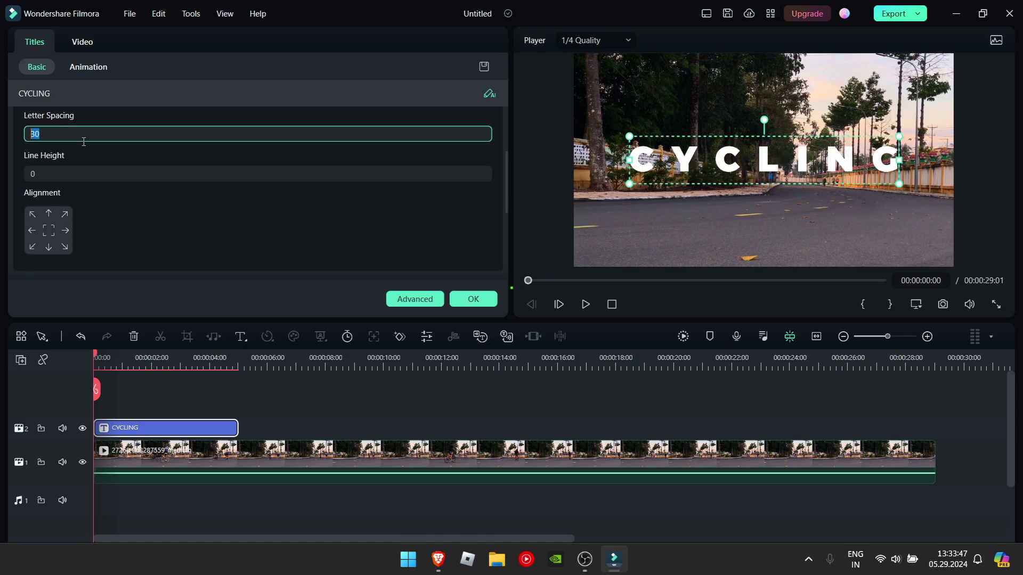
text(20)
key(Return)
scroll(332, 231, up, 5)
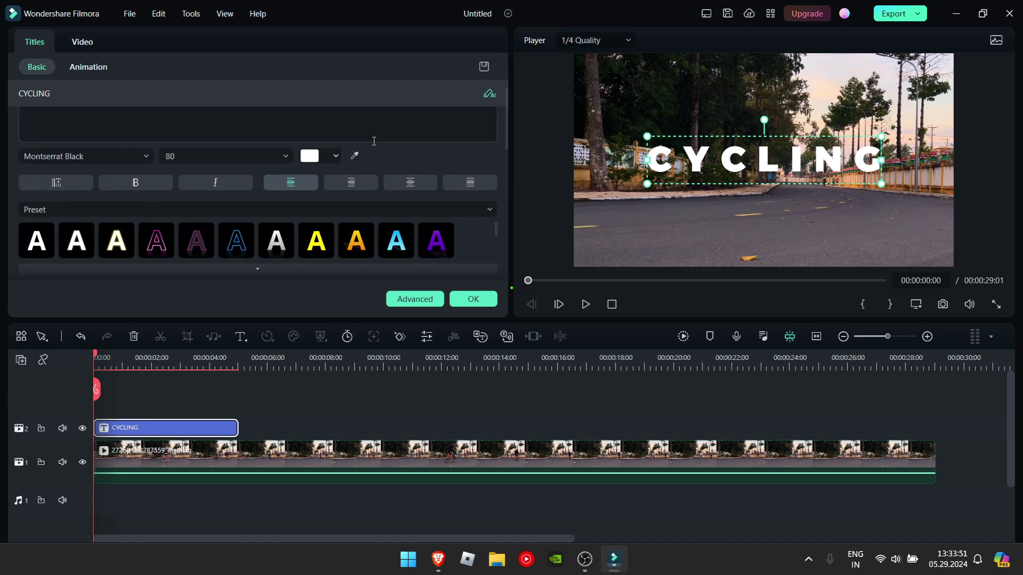
scroll(455, 213, up, 1)
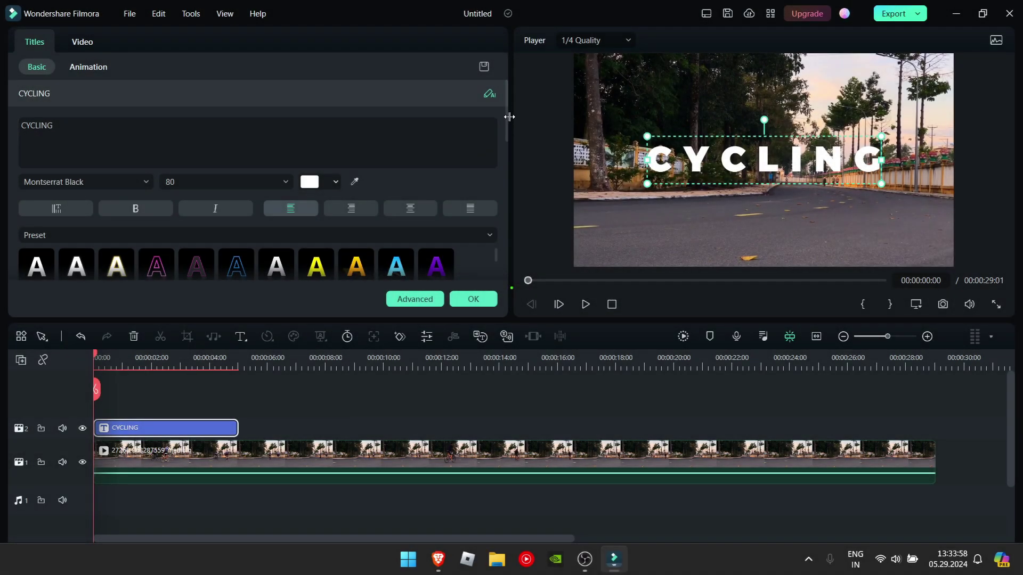
Step: Open Advanced Text Edit for CYCLING and try outline and background options, leaving them off
click(429, 304)
click(433, 297)
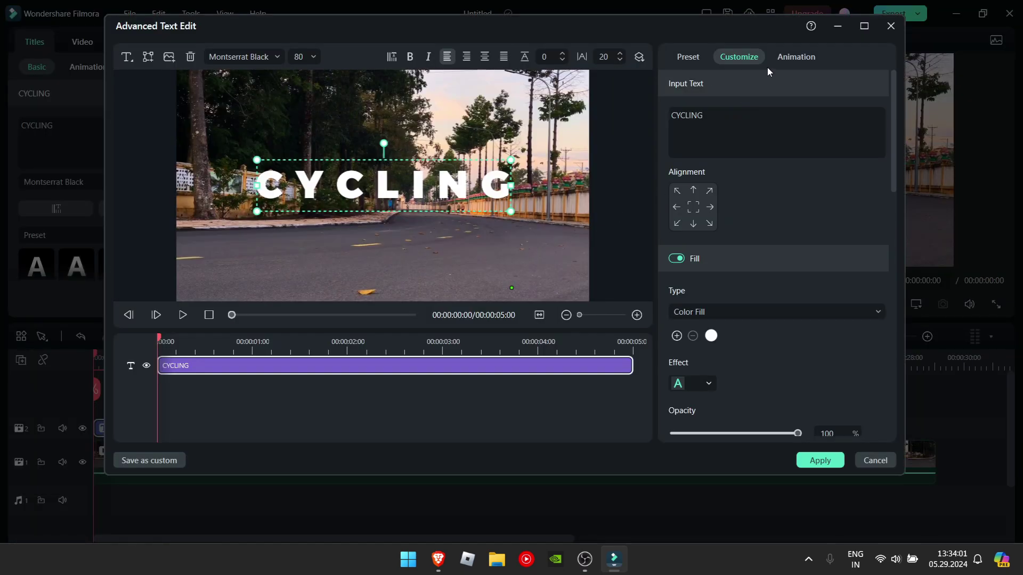
scroll(778, 341, down, 5)
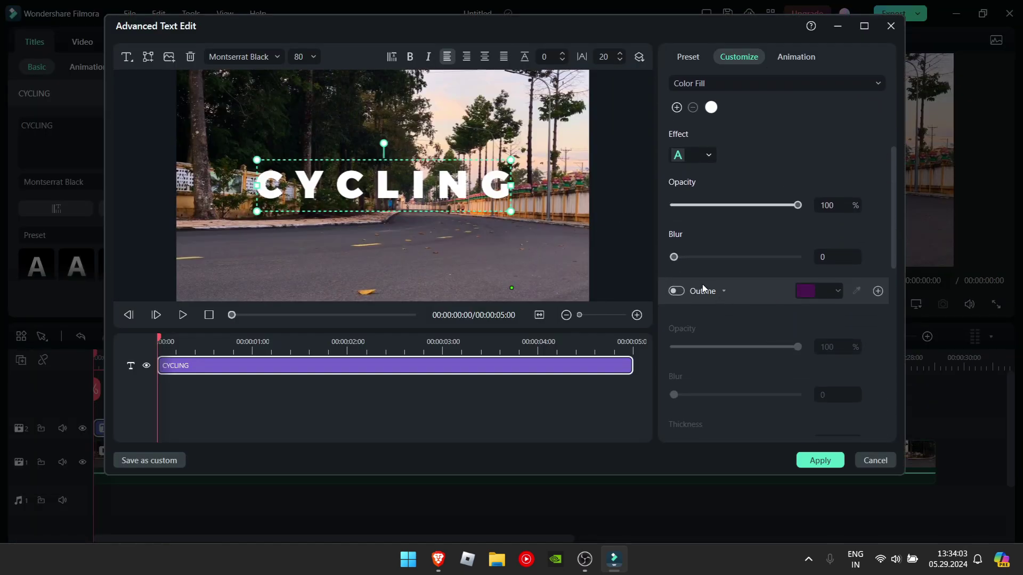
click(675, 292)
click(675, 292)
scroll(769, 309, down, 3)
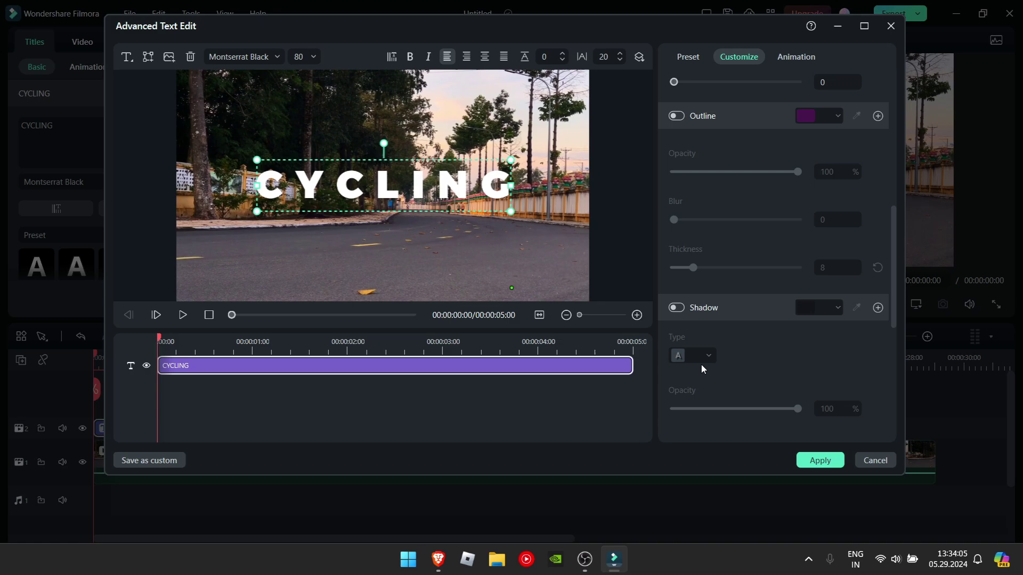
click(675, 309)
click(674, 309)
scroll(804, 332, down, 4)
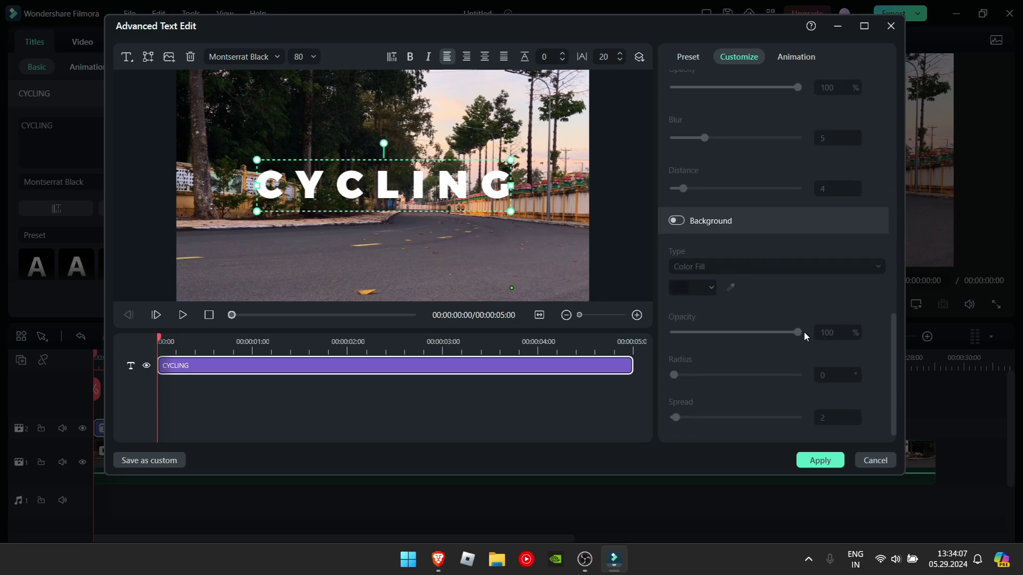
click(679, 223)
click(679, 223)
scroll(689, 238, up, 4)
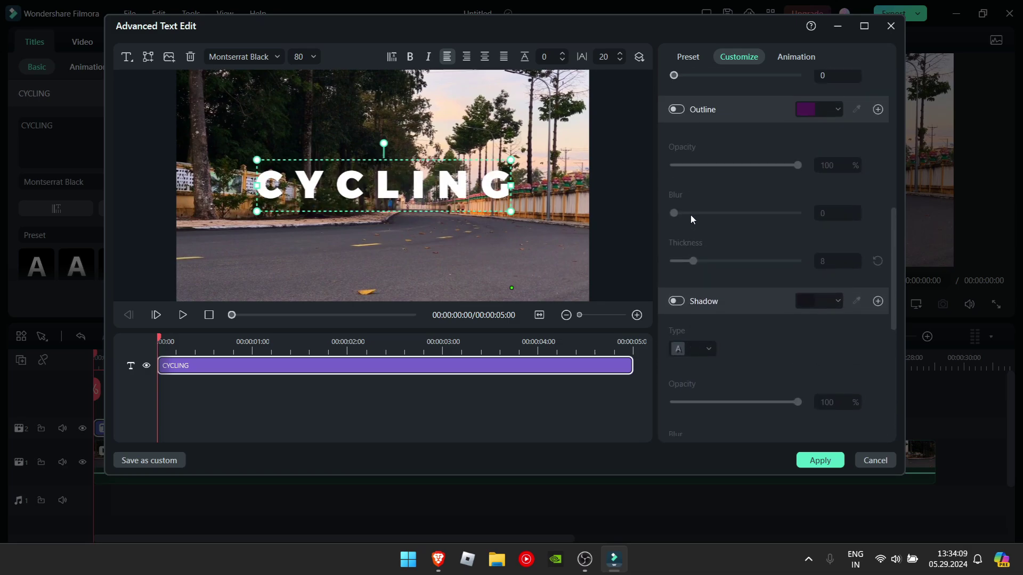
Step: Give the title a black outline of thickness 18, with blur 0 and opacity 100%
click(676, 109)
click(812, 111)
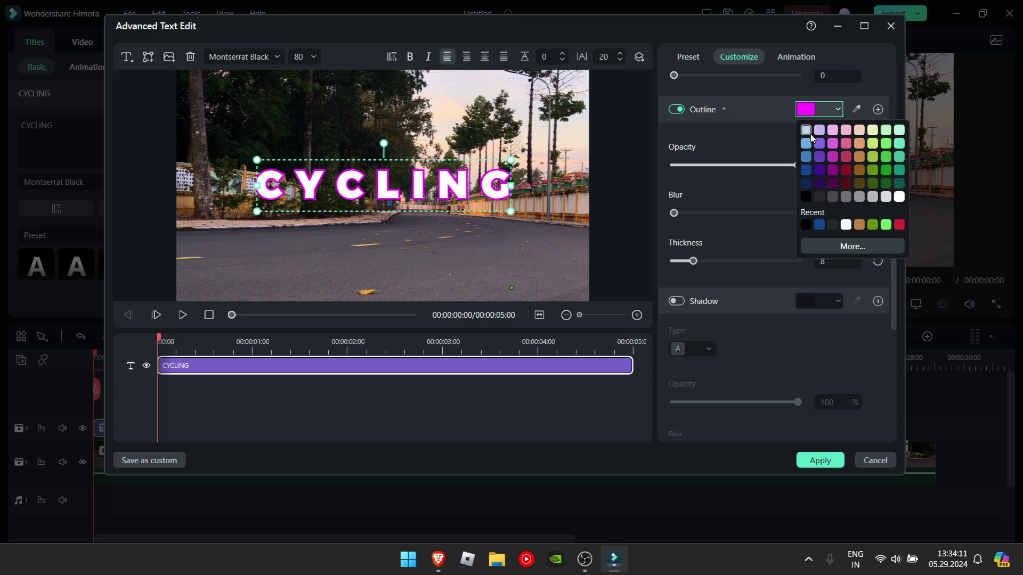
click(805, 198)
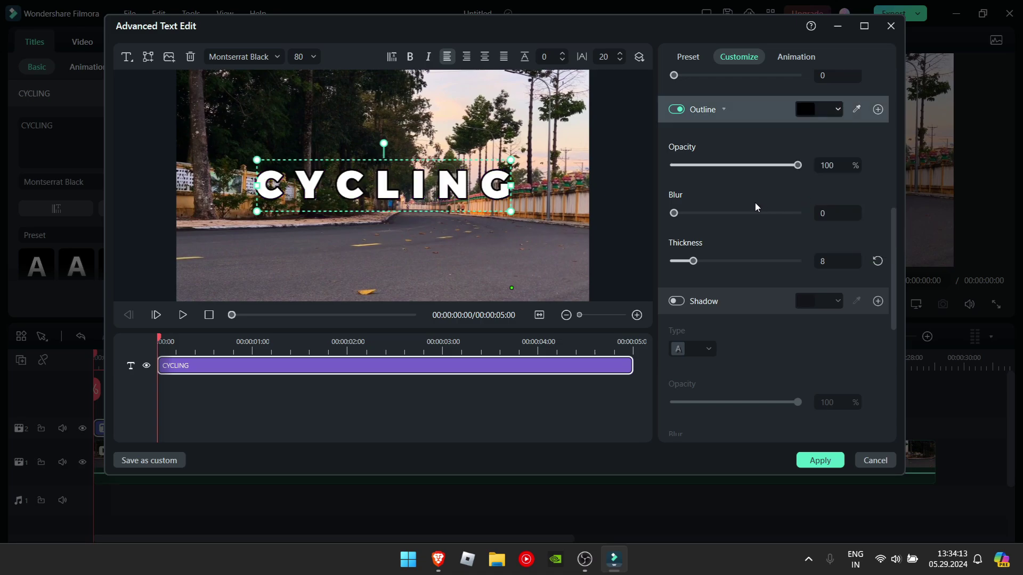
drag(693, 261, 717, 261)
drag(736, 213, 673, 213)
drag(723, 167, 799, 166)
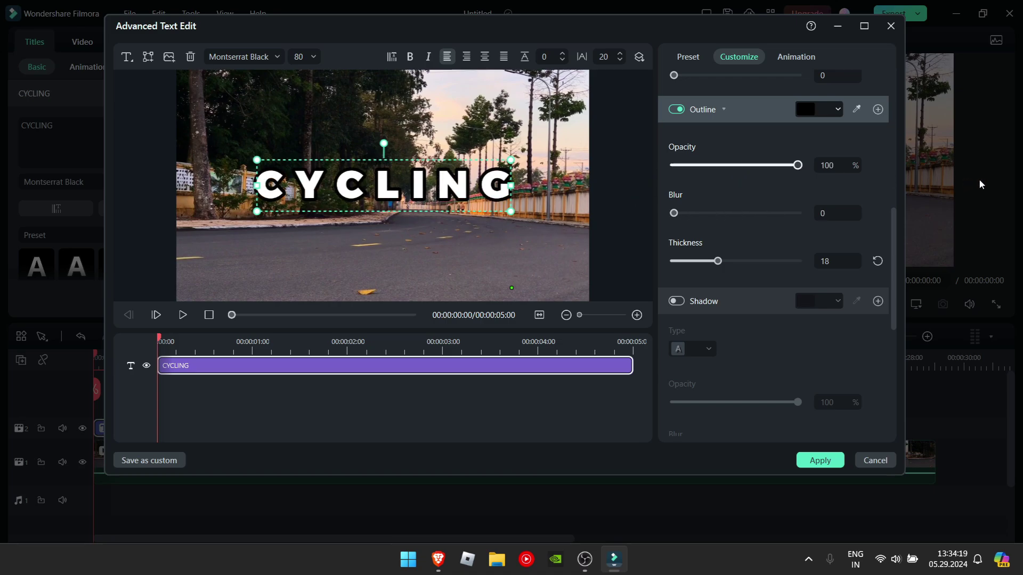
Step: Add a dark grey shadow with blur 20 and distance 15
scroll(804, 286, down, 2)
click(677, 183)
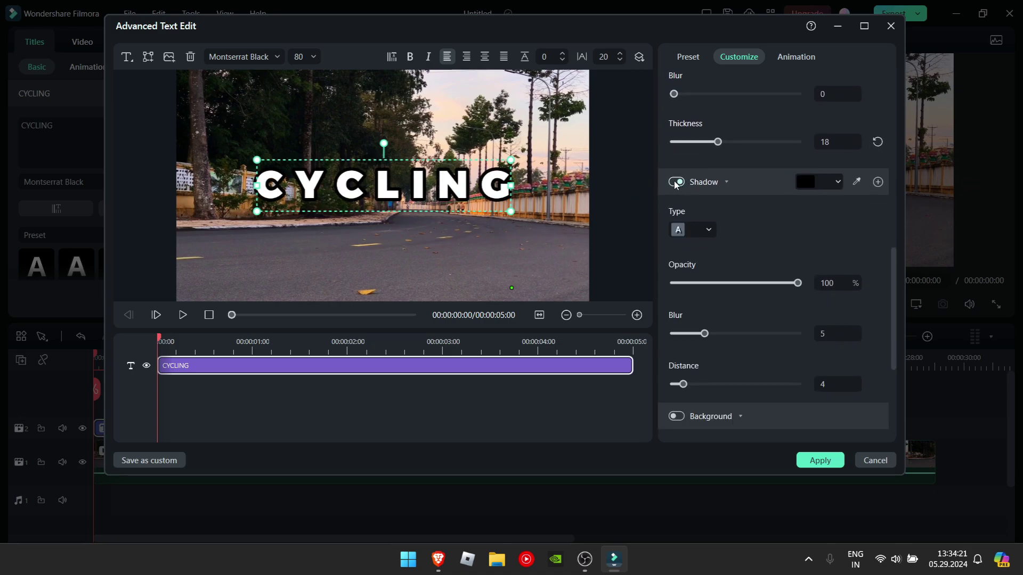
click(803, 185)
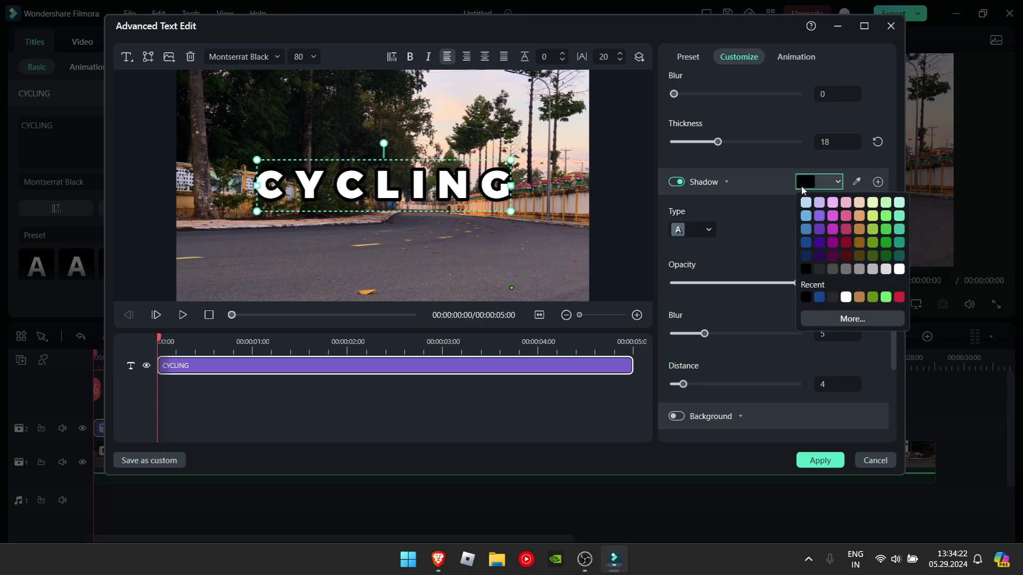
click(834, 269)
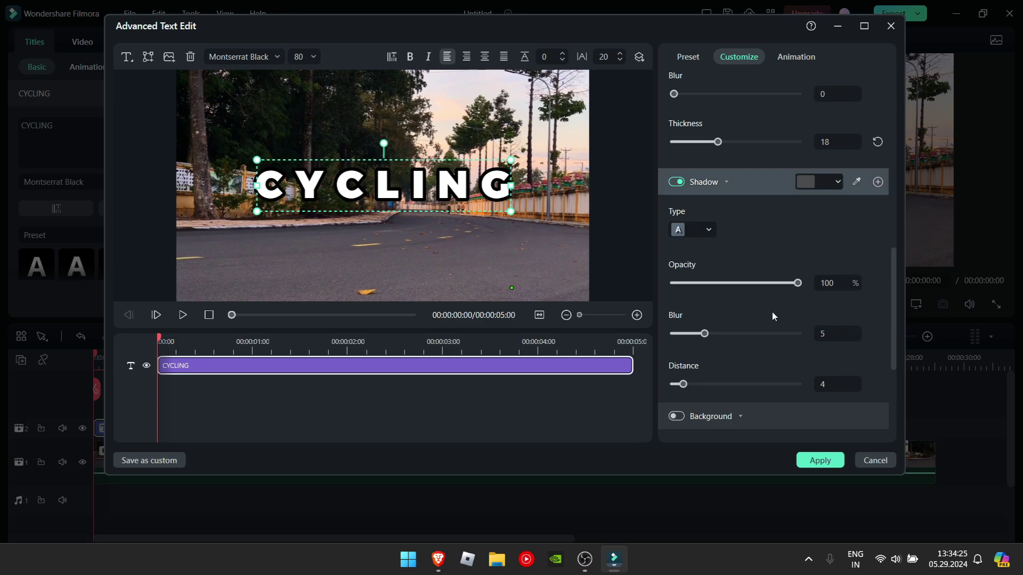
drag(704, 334, 799, 335)
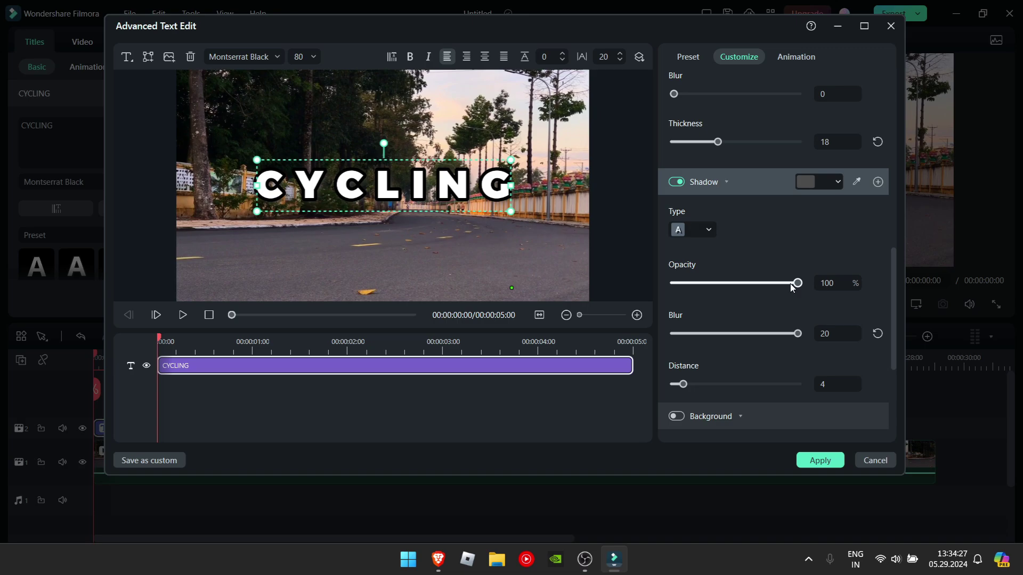
drag(683, 386, 712, 384)
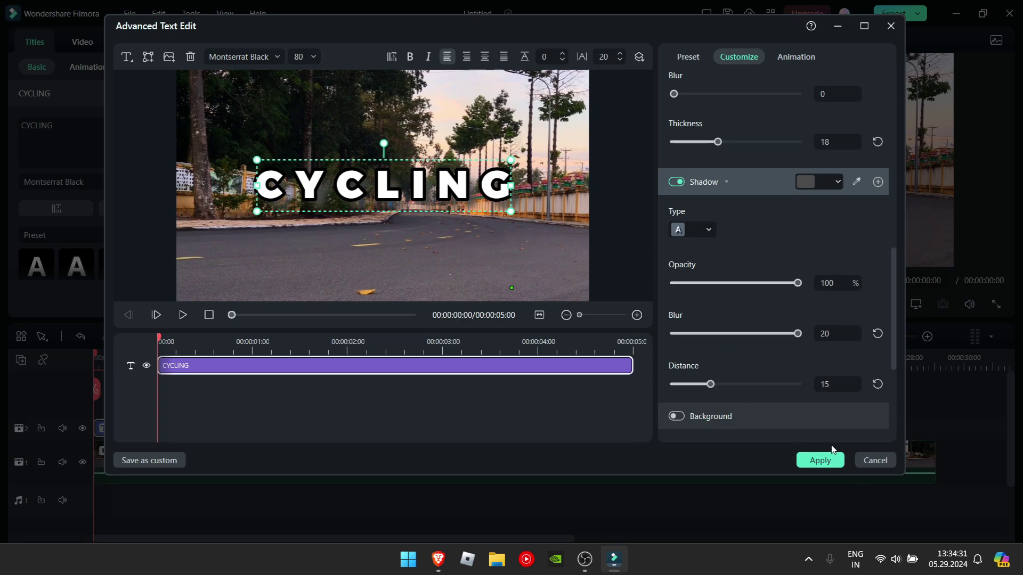
scroll(778, 330, down, 2)
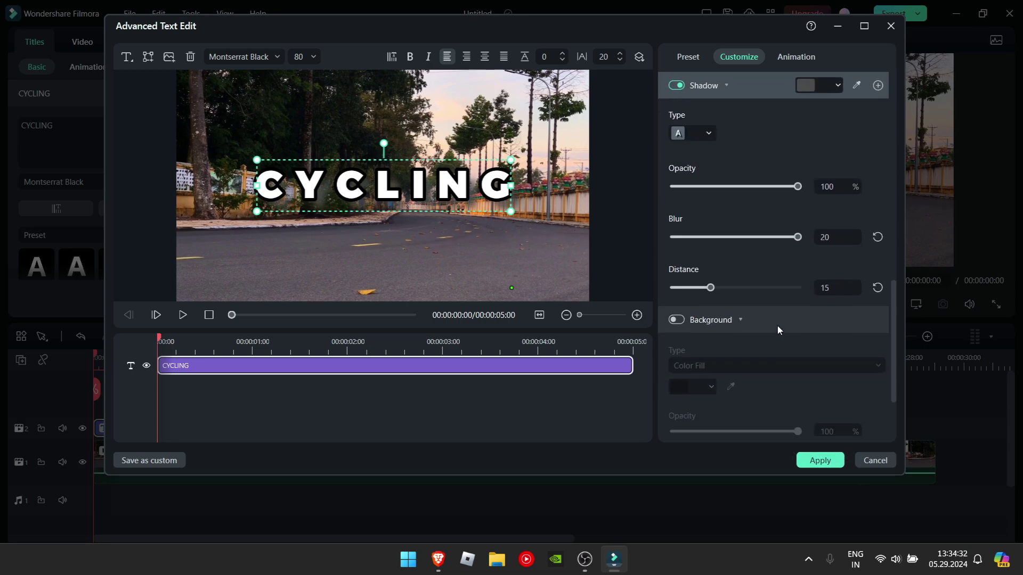
Step: Make CYCLING type in and out with Typewriter animations
click(797, 57)
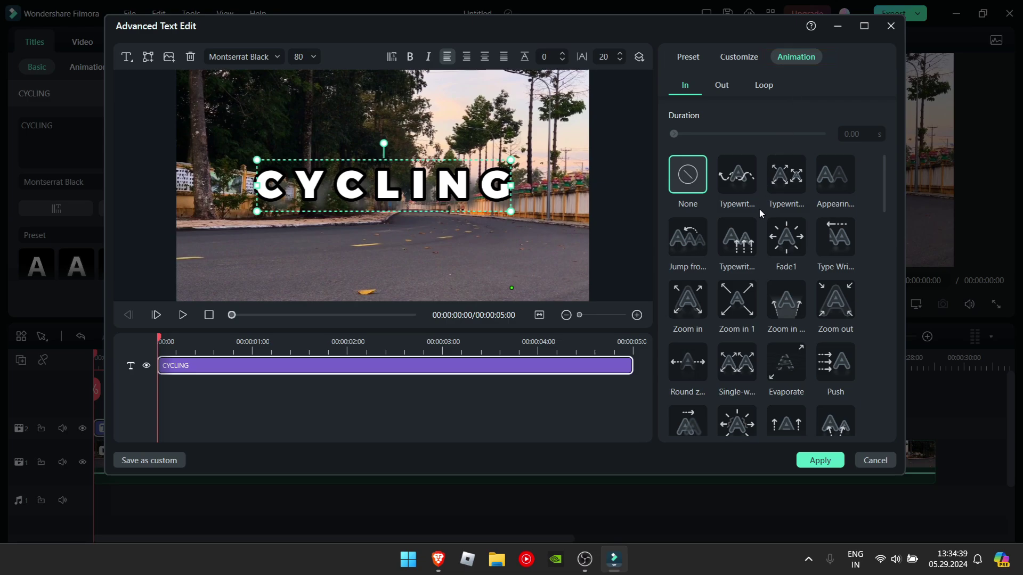
click(734, 181)
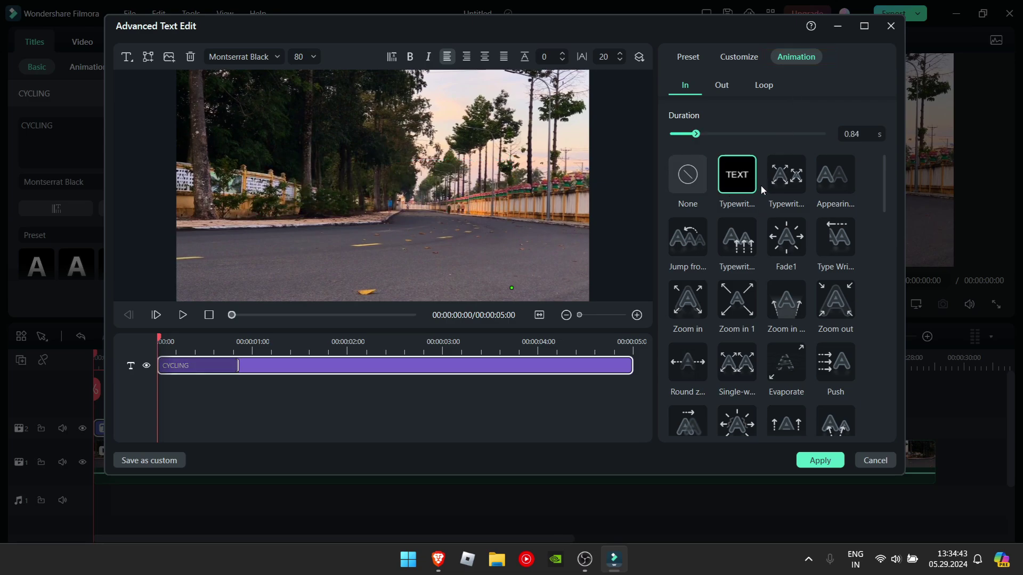
click(725, 88)
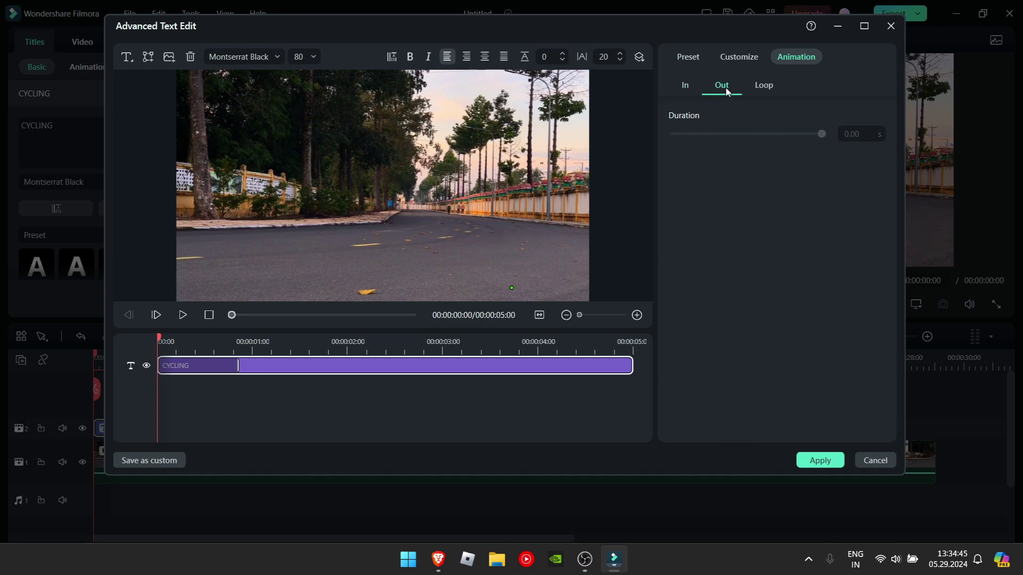
click(750, 179)
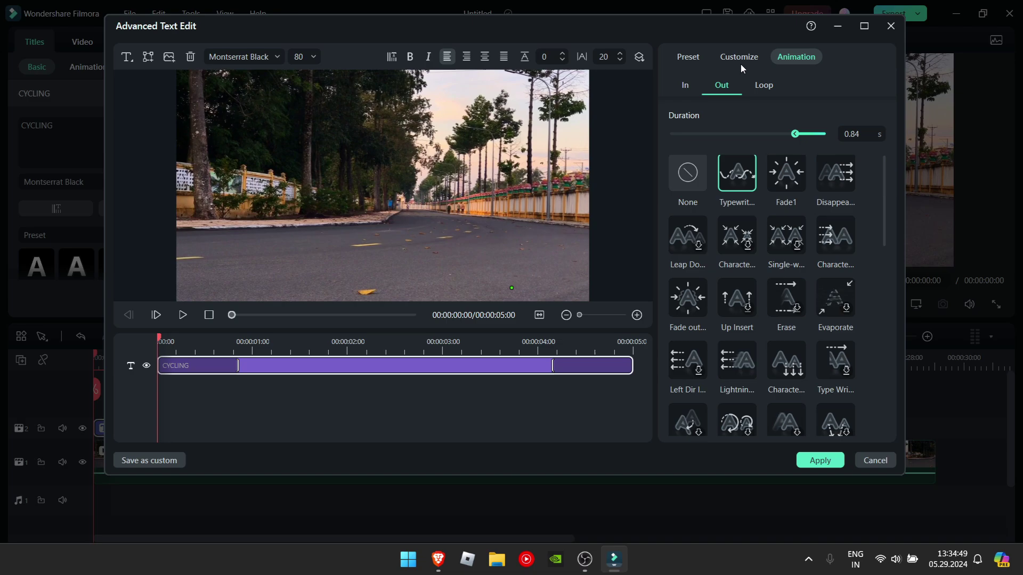
click(762, 87)
click(721, 86)
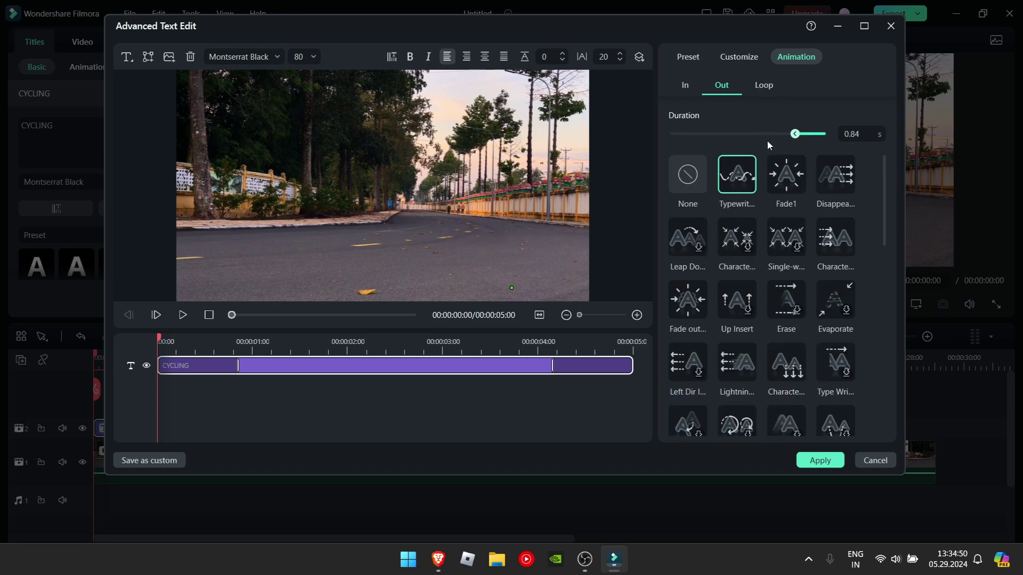
click(783, 183)
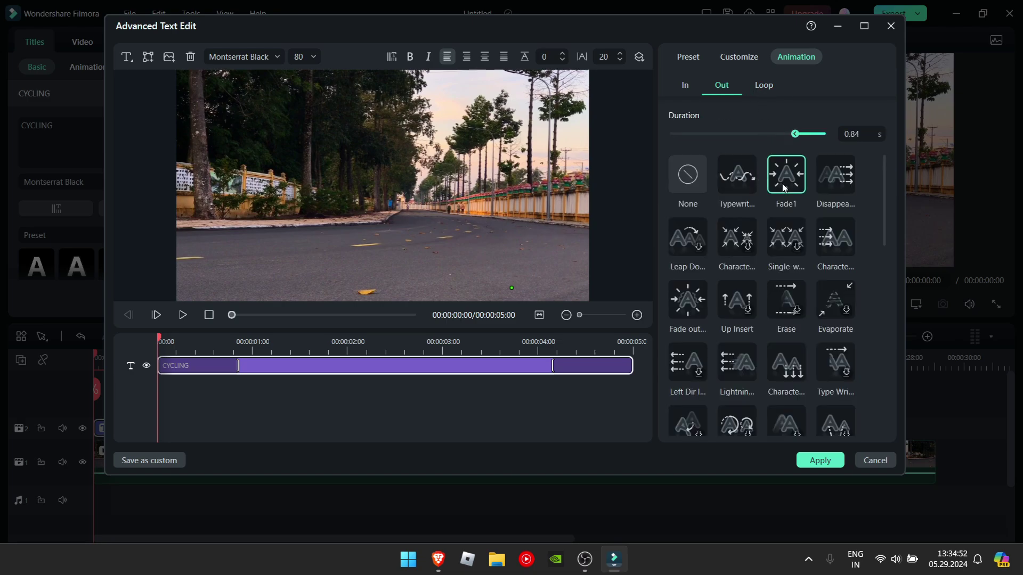
click(748, 179)
Step: Leave the title with no loop animation, apply the edits and preview playback
click(759, 86)
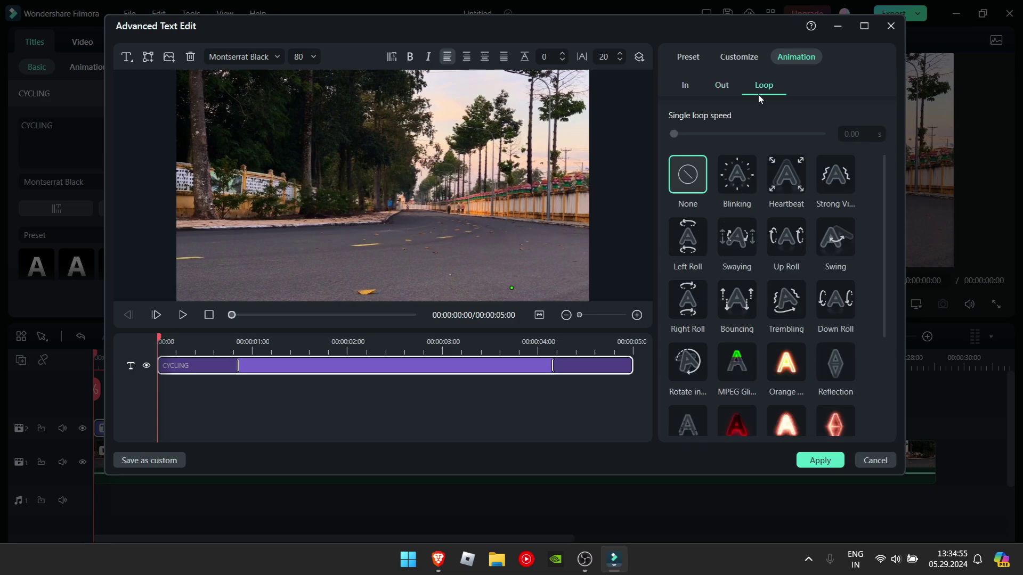
click(725, 170)
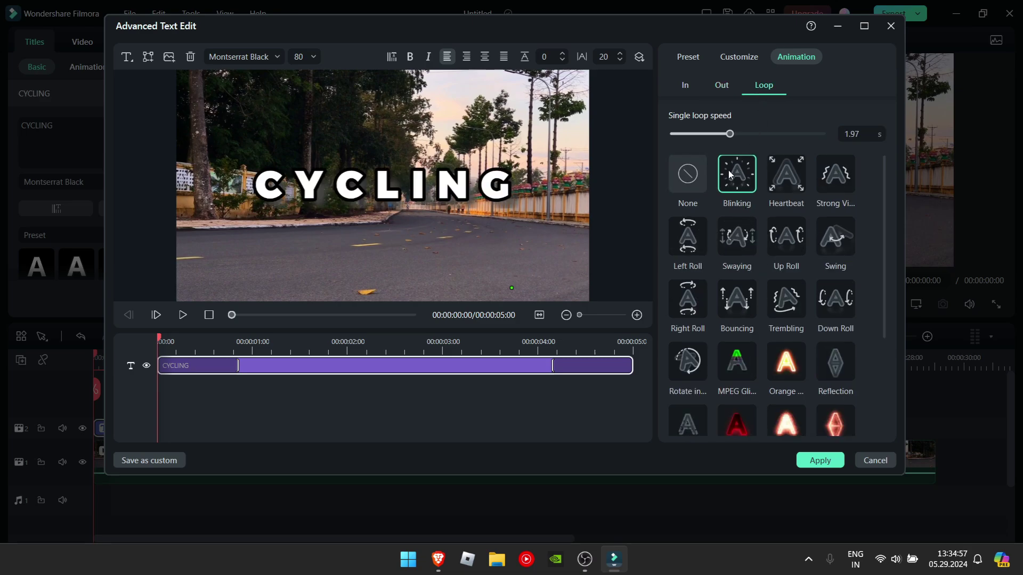
click(693, 178)
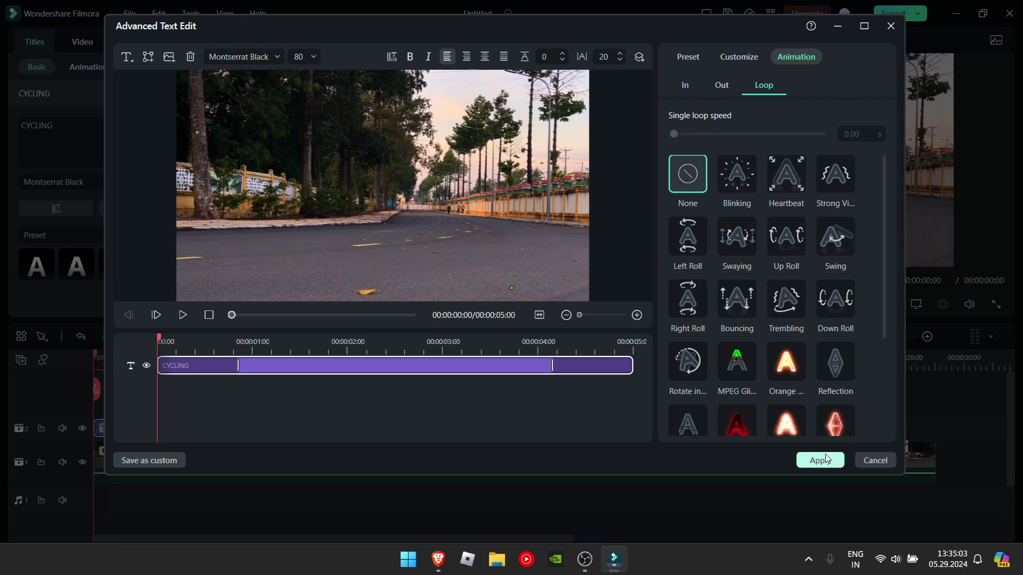
click(820, 461)
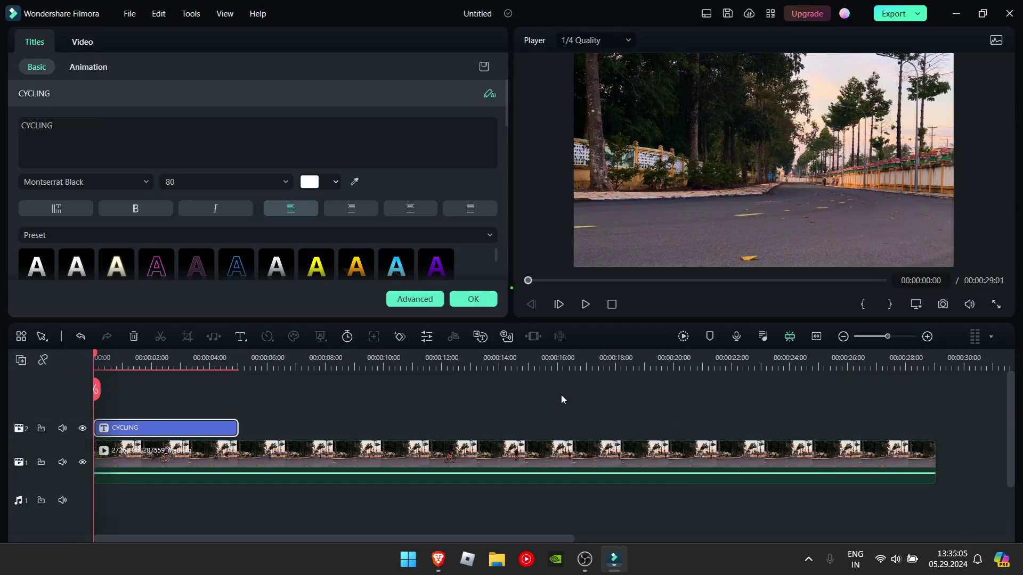
key(space)
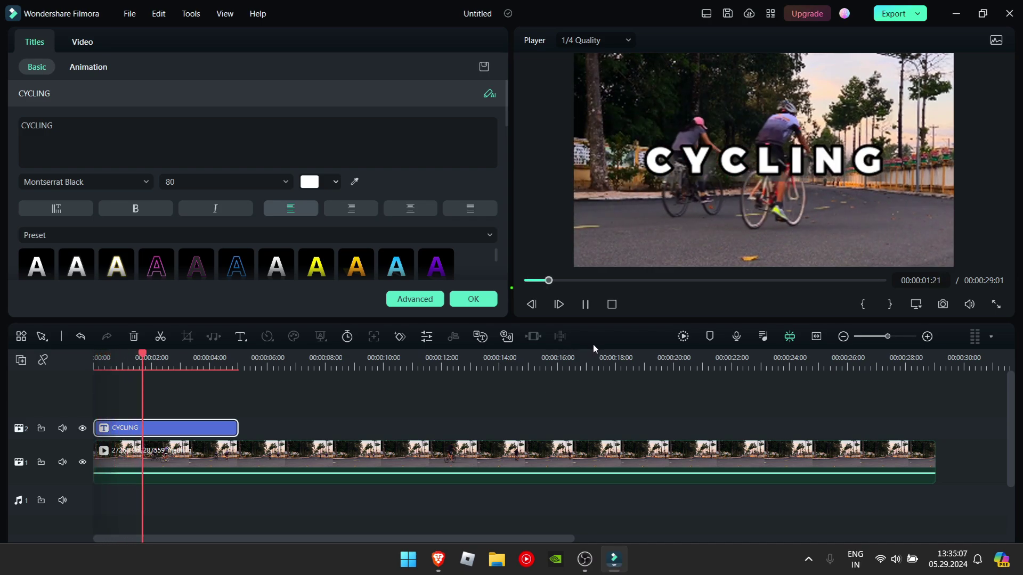
key(space)
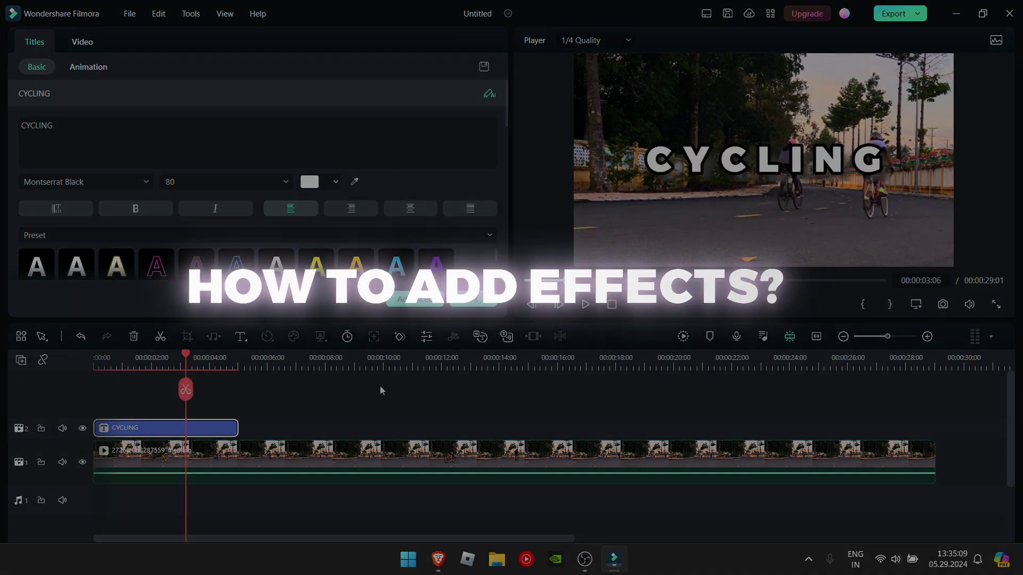
Step: Try the Auto Enhance effect on the timeline and move the CYCLING title up a track
click(346, 386)
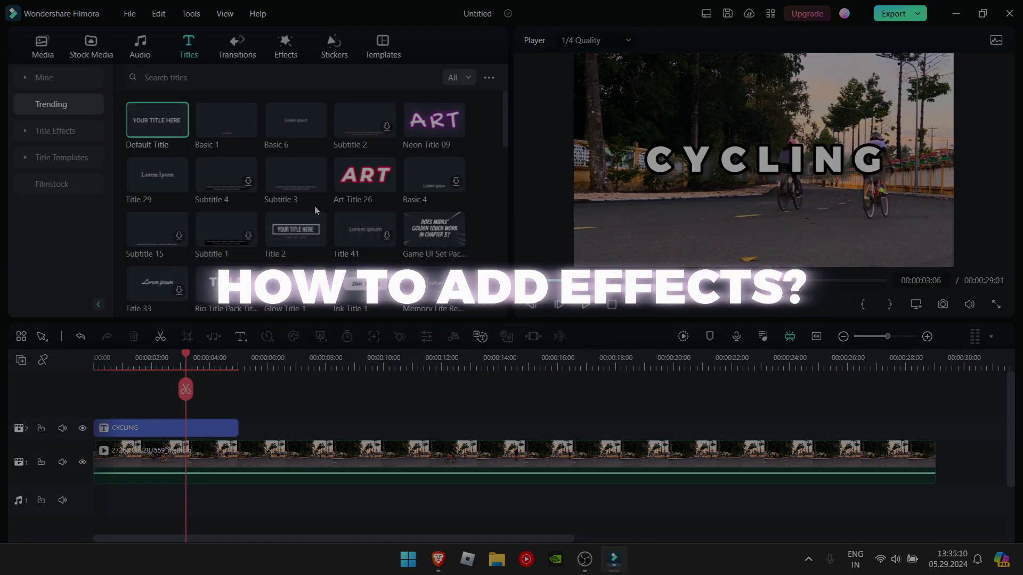
click(286, 47)
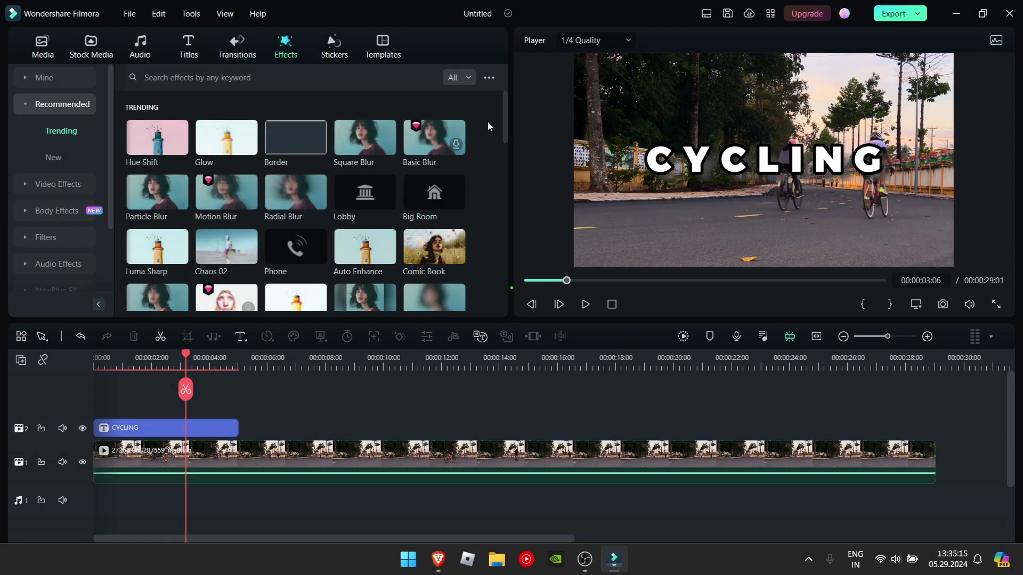
drag(368, 249, 307, 452)
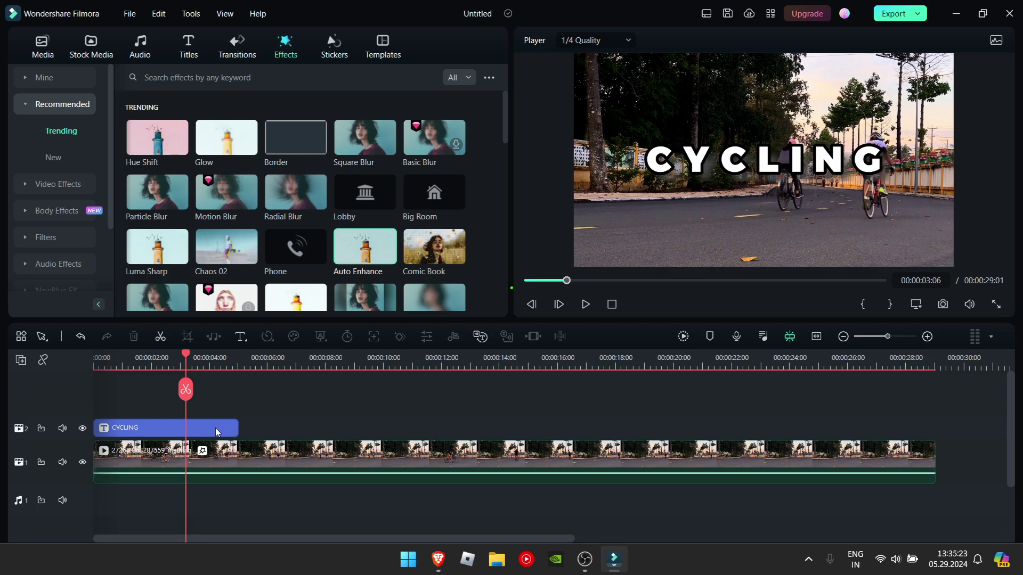
mouse_move(215, 429)
mouse_down()
mouse_move(215, 400)
mouse_move(215, 427)
mouse_up()
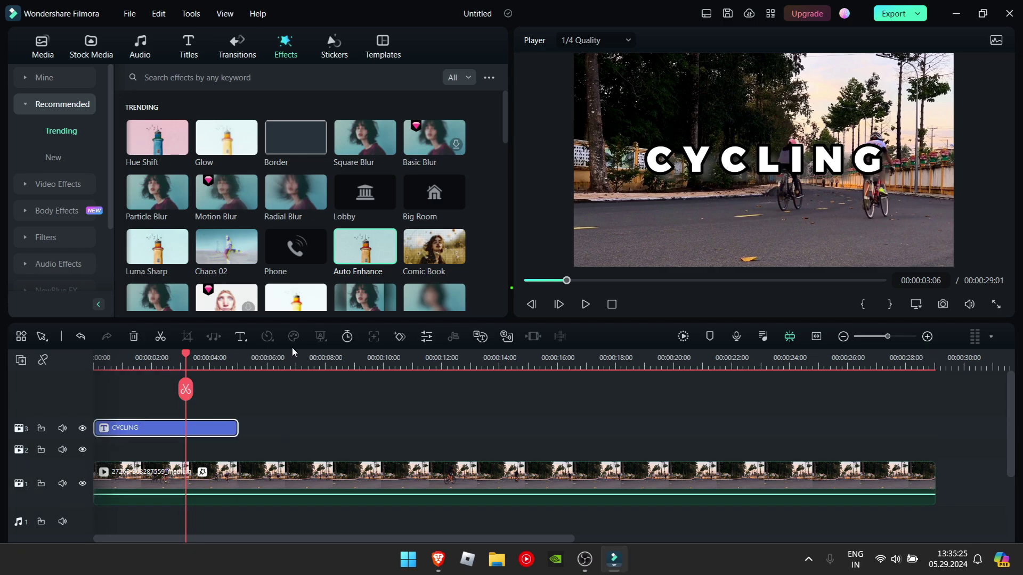
Step: Add the Comic Book effect beneath the title and adjust its clip on the timeline
drag(431, 248, 96, 455)
click(294, 427)
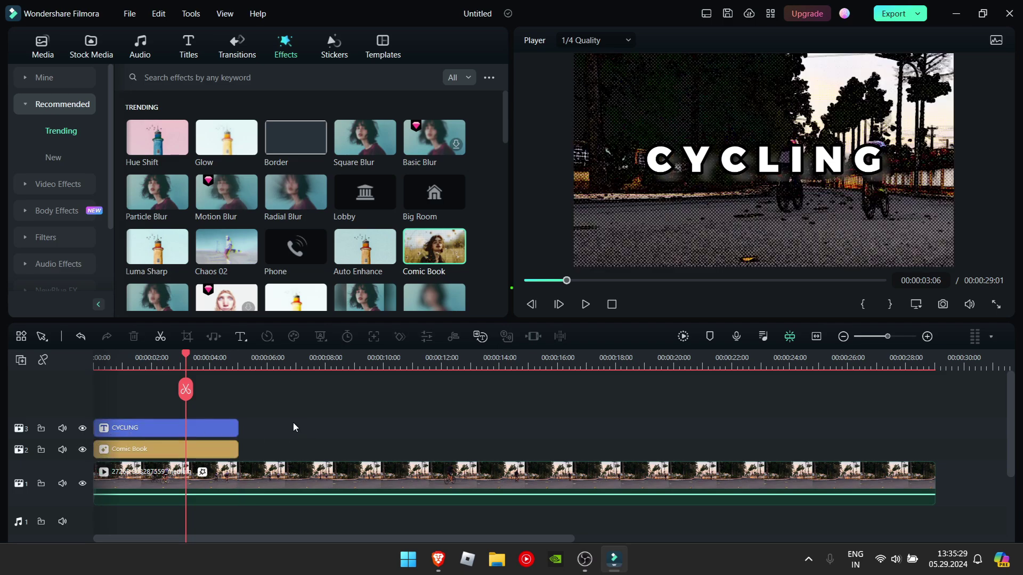
drag(191, 397, 133, 397)
drag(179, 449, 191, 391)
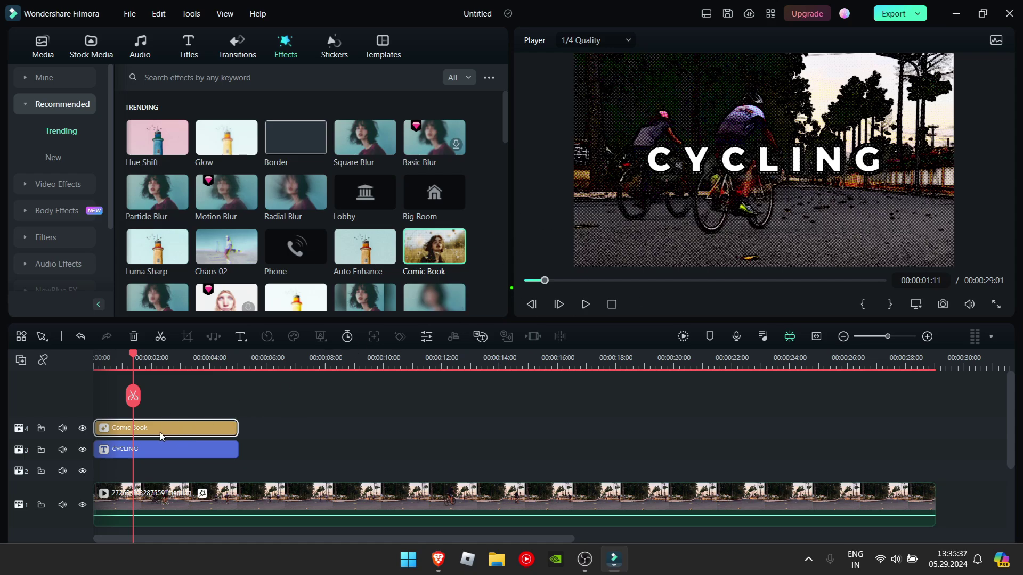
click(156, 453)
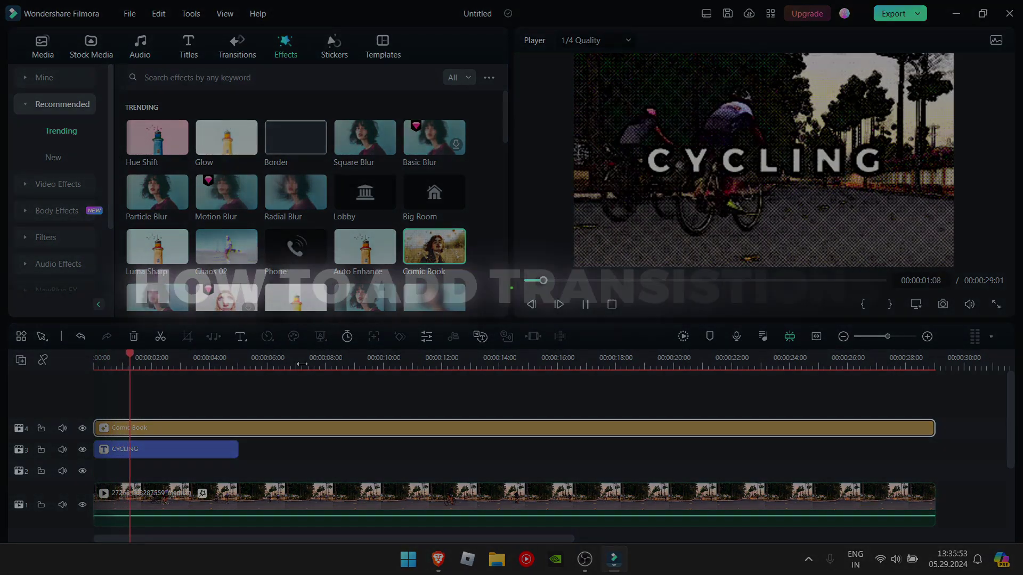
Step: Split the cycling clip at 00:00:13:01
key(space)
click(237, 48)
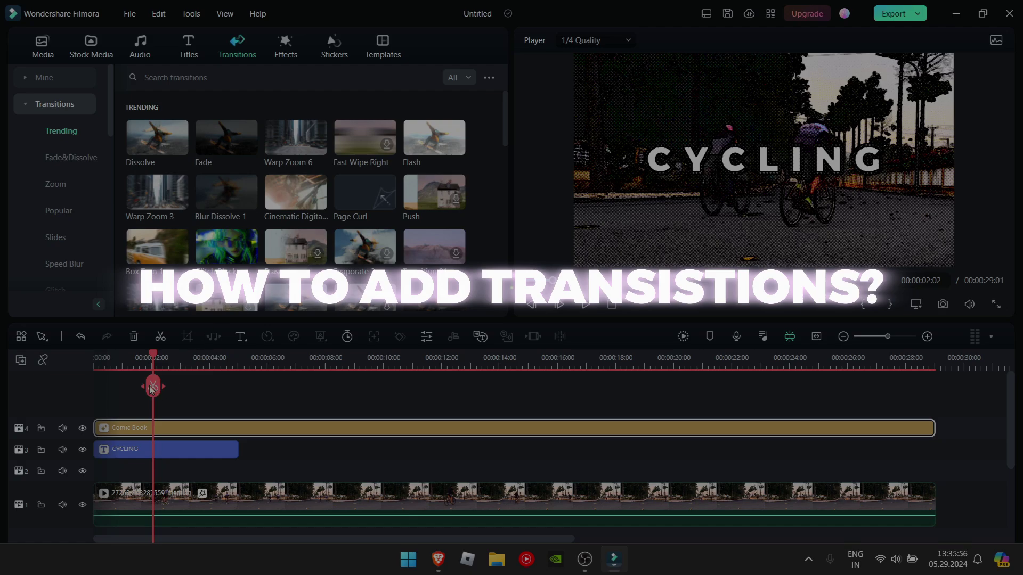
drag(152, 390, 471, 397)
click(513, 495)
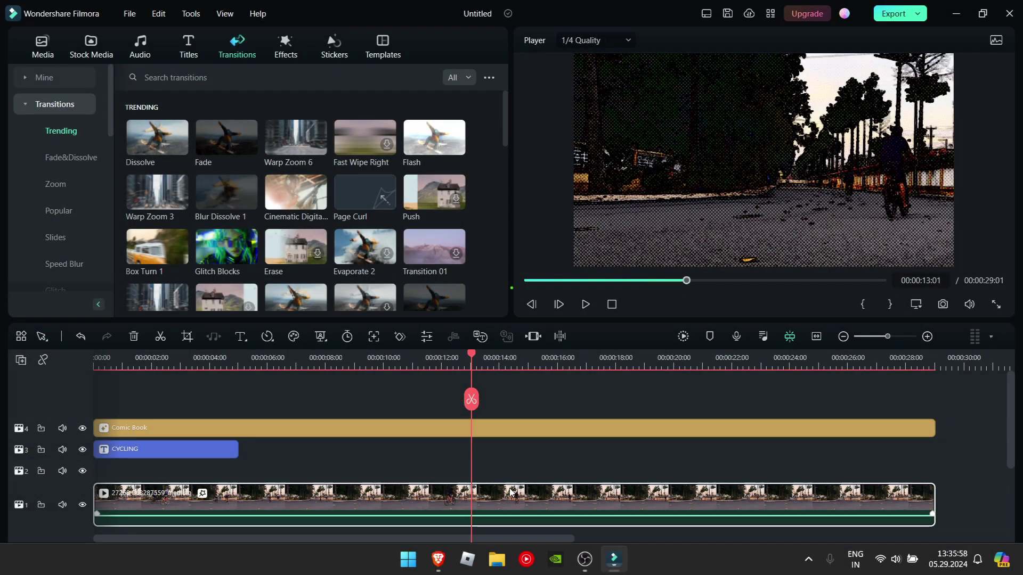
key(ctrl+b)
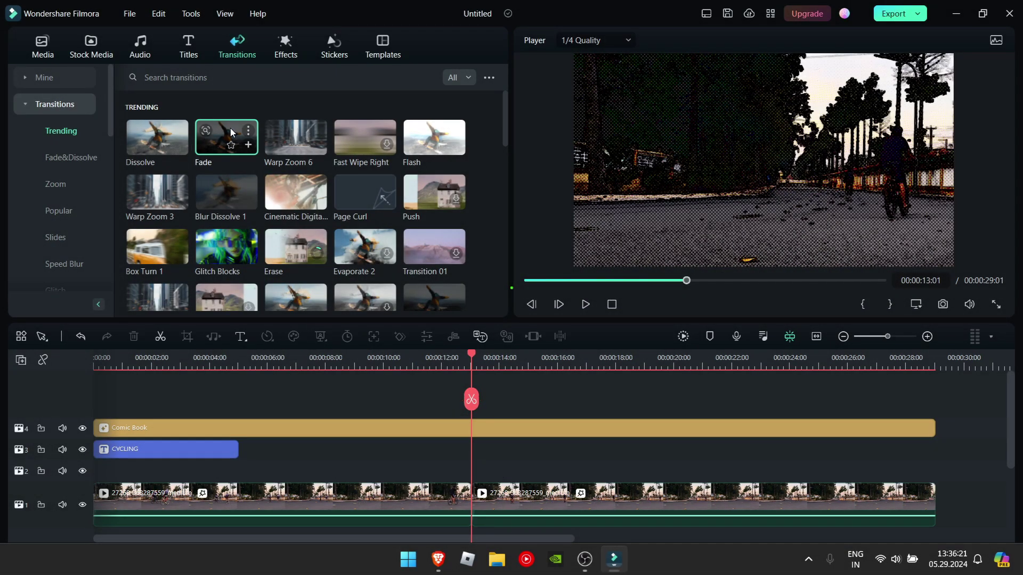
Step: Place a Fade transition on the cut in Overlap mode and start setting its duration to one second
drag(232, 127, 468, 510)
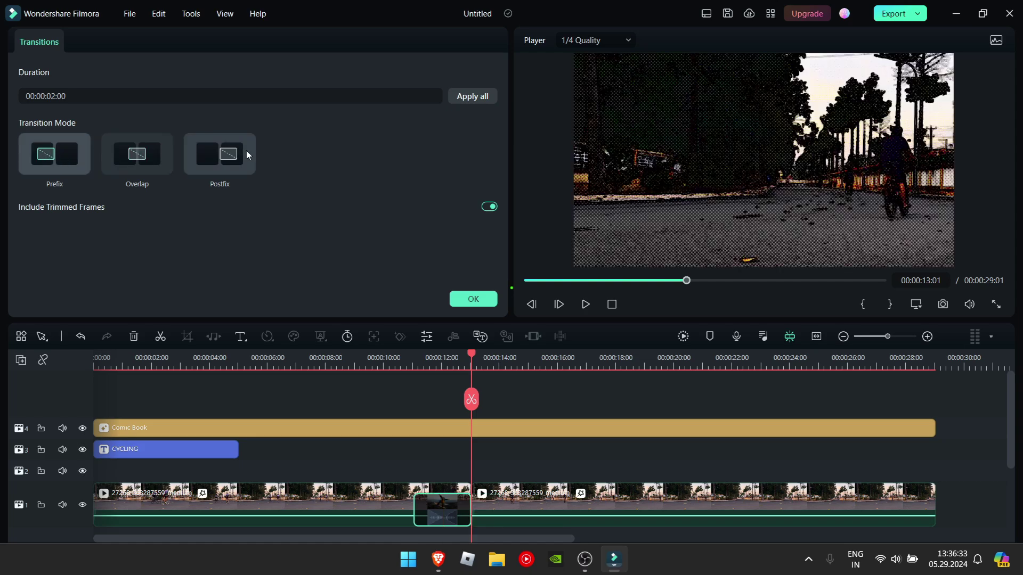
click(234, 153)
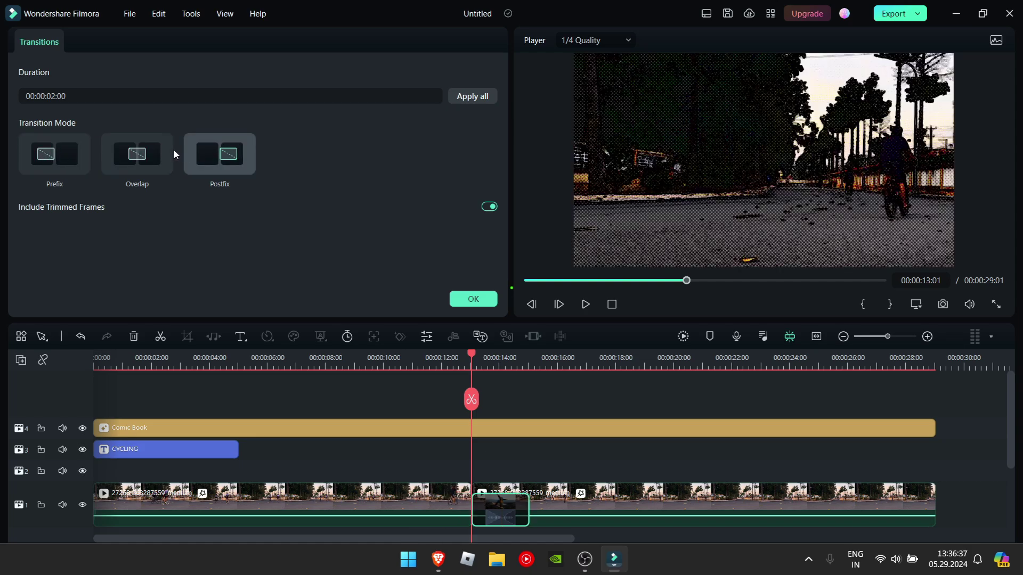
click(146, 151)
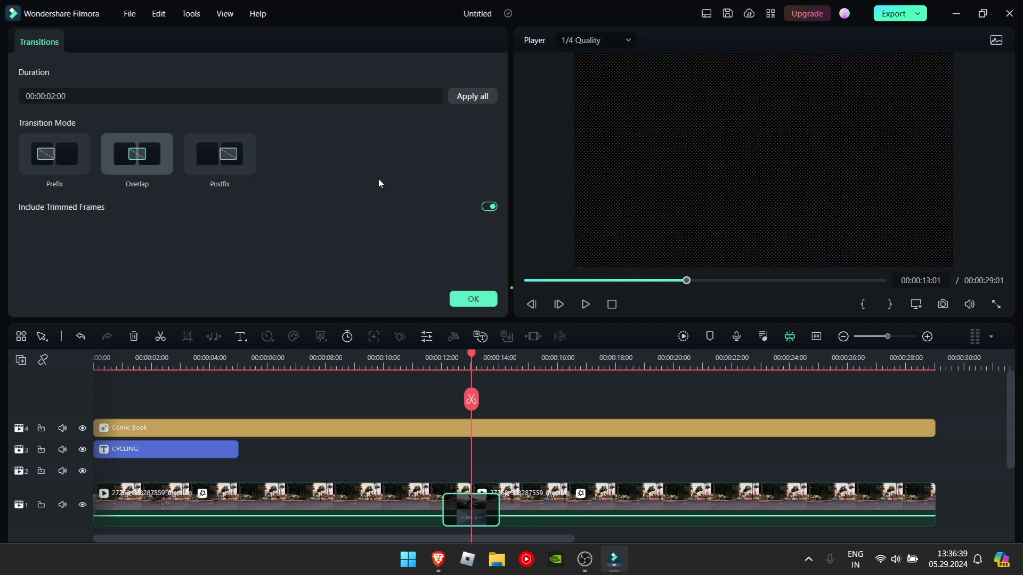
click(175, 96)
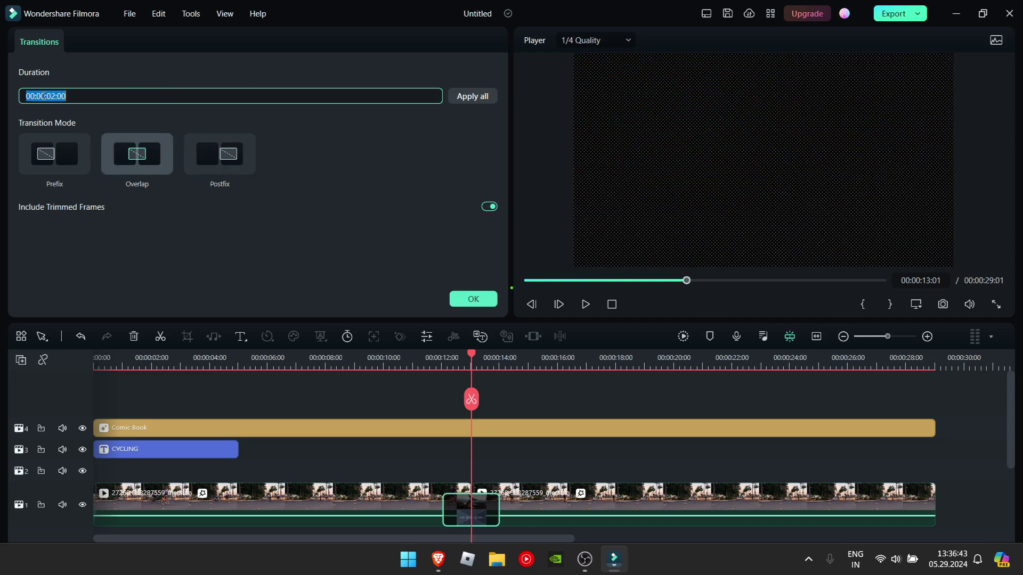
click(56, 97)
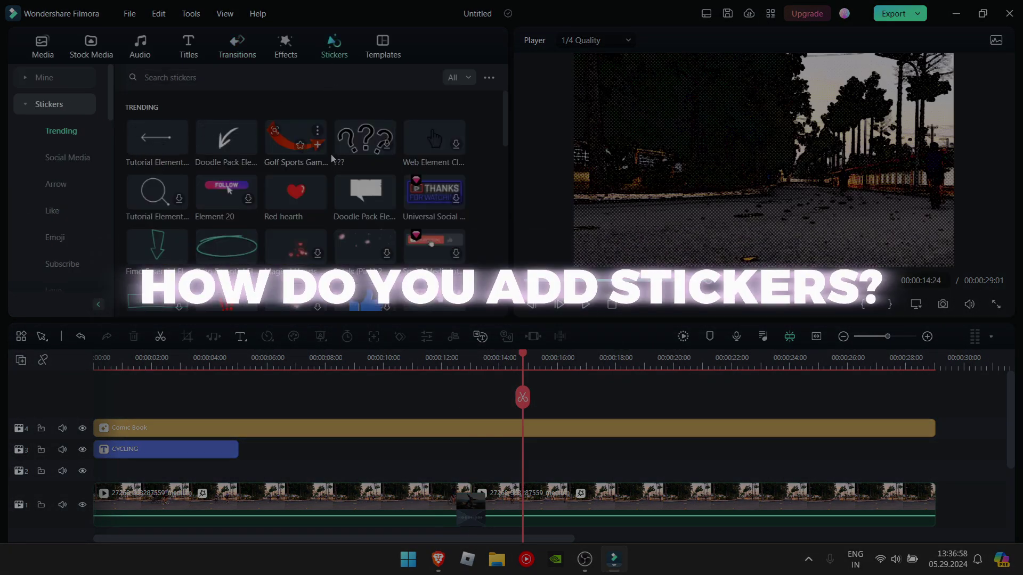
Step: Add the red arrow sticker to track 2 and preview it from the start
drag(295, 137, 89, 471)
drag(516, 401, 111, 400)
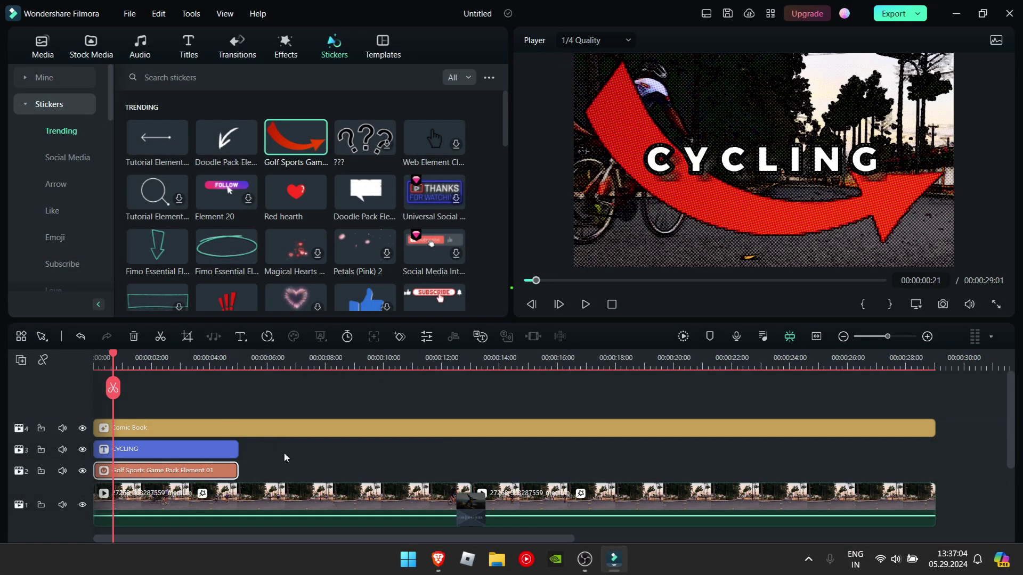
key(space)
Step: Shrink the arrow sticker, move it below the riders and rotate it to point at the title
double_click(209, 472)
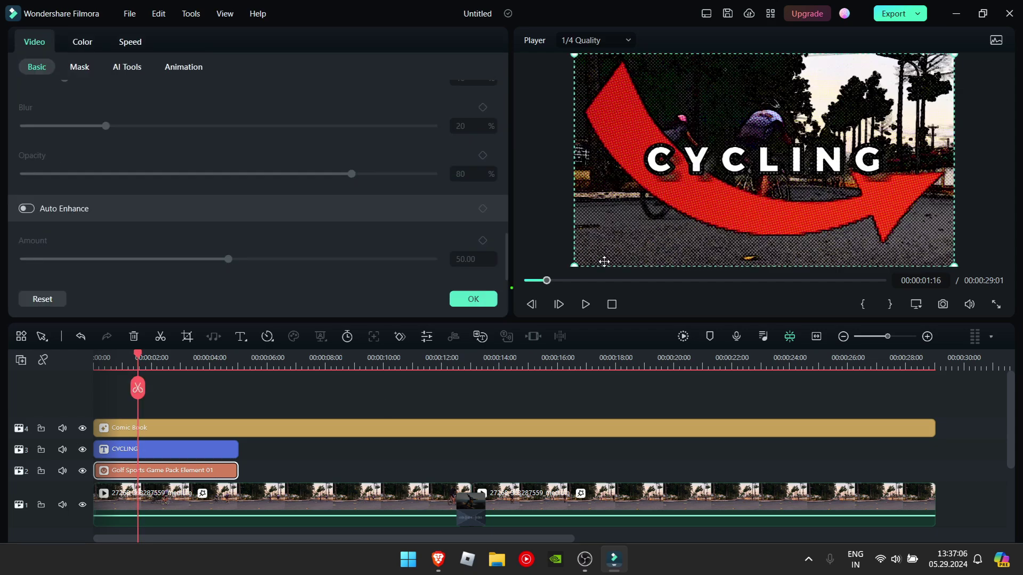
drag(574, 55, 856, 194)
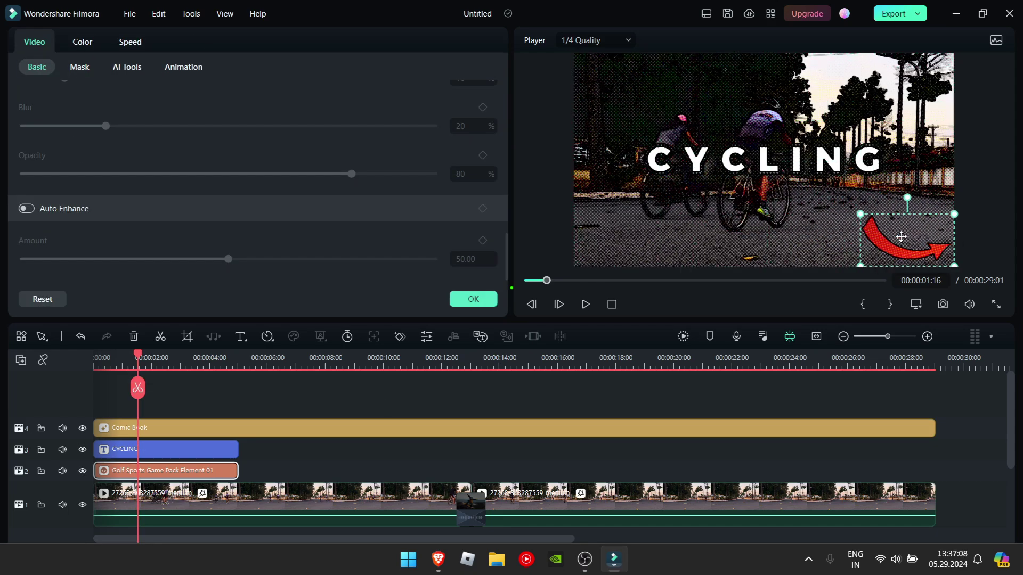
drag(902, 233, 828, 222)
drag(801, 181, 842, 223)
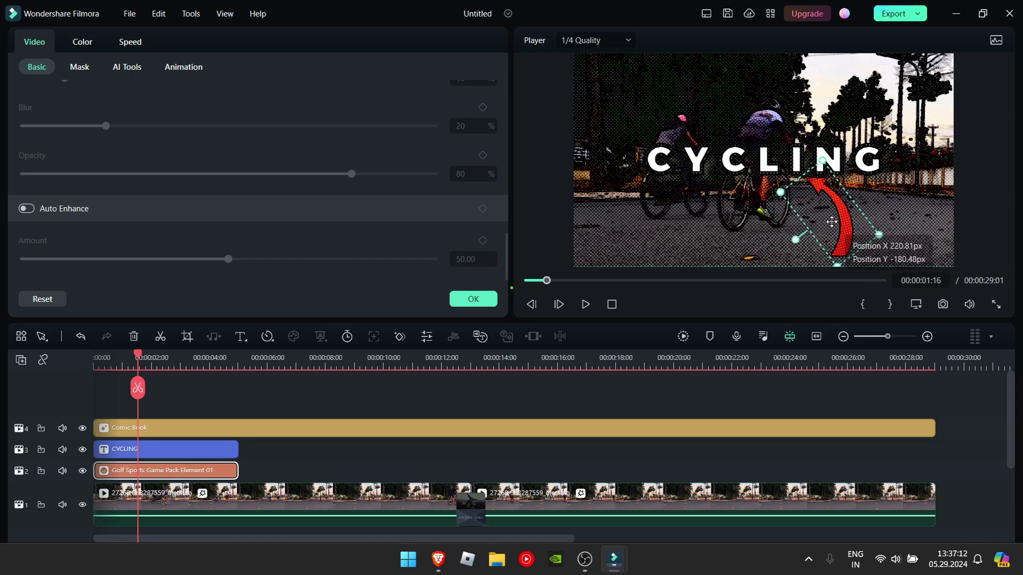
click(584, 476)
key(space)
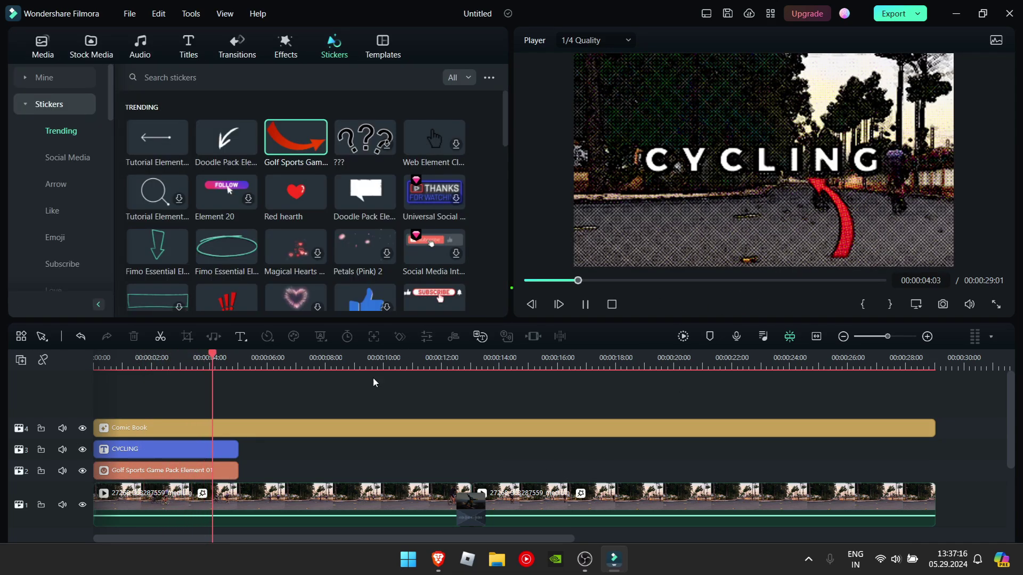
drag(229, 382, 365, 379)
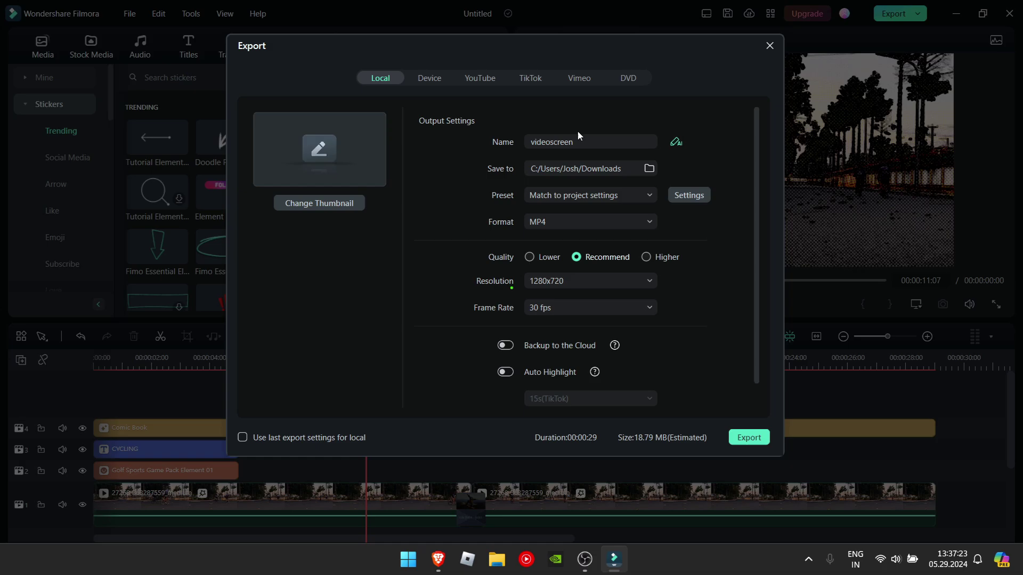
Step: Set the export file name to videoscreen
click(599, 141)
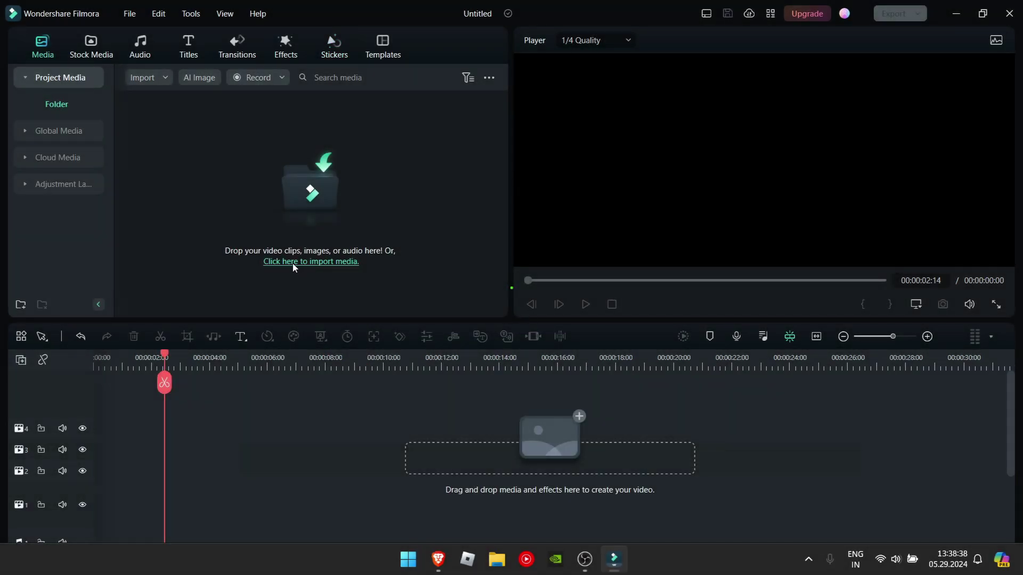
Step: Import the cycling MP4, place it on the timeline, and add Default Title on the track above
click(293, 263)
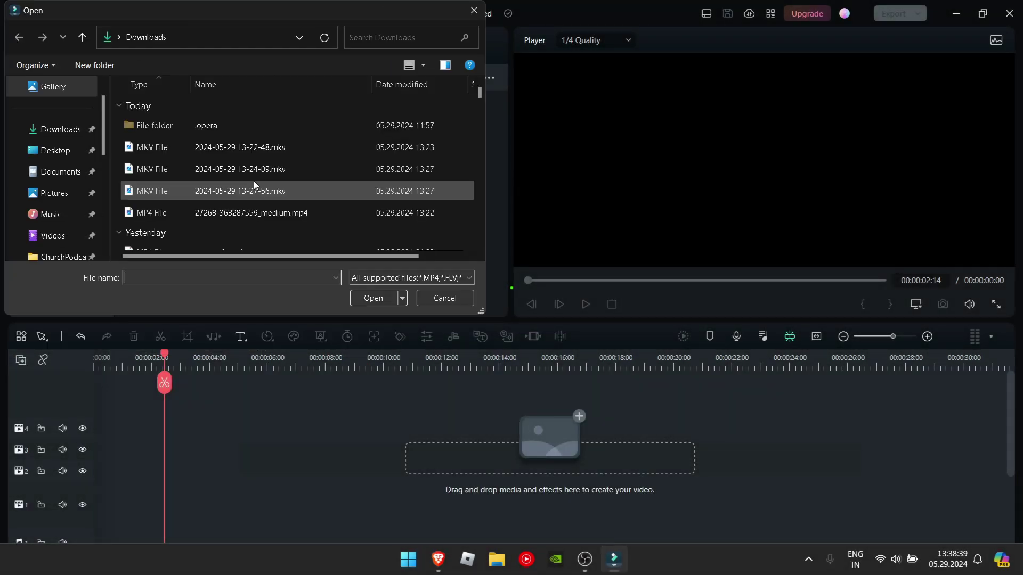
click(279, 212)
click(364, 299)
drag(225, 141, 72, 520)
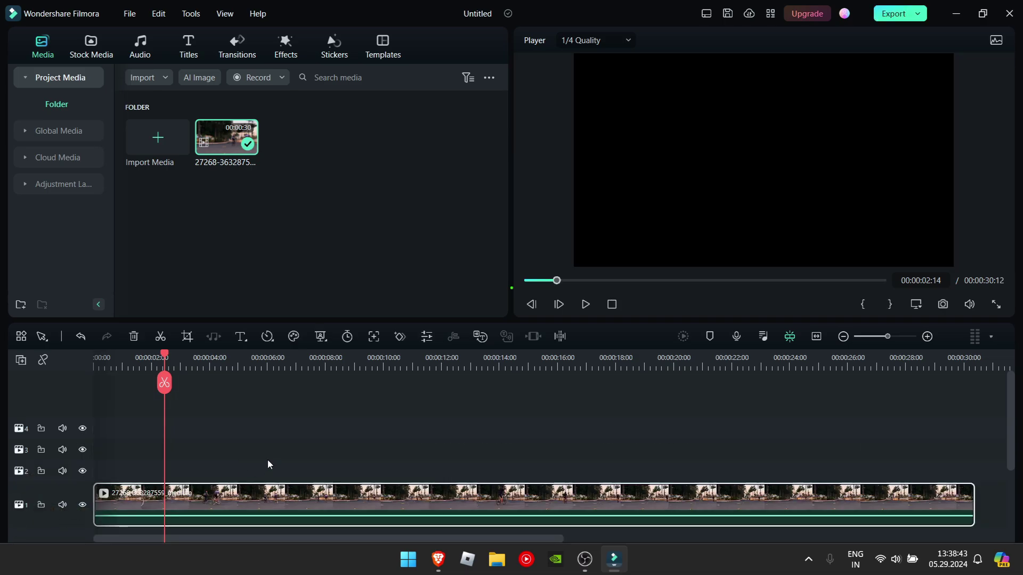
drag(164, 384, 192, 391)
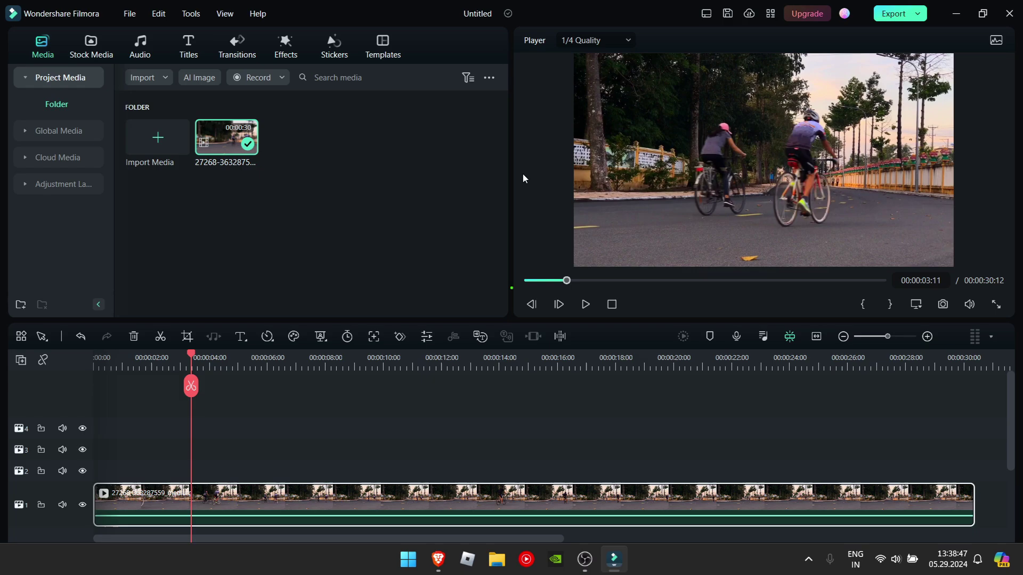
click(189, 45)
drag(157, 125, 147, 471)
Step: Set the title font to Montserrat Black
double_click(160, 470)
click(73, 182)
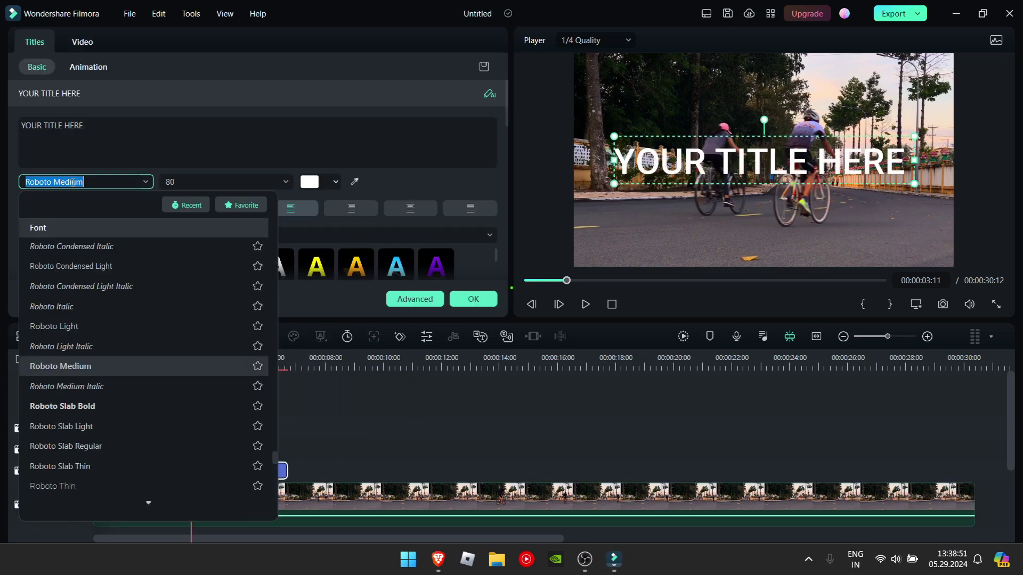
text(montserrat)
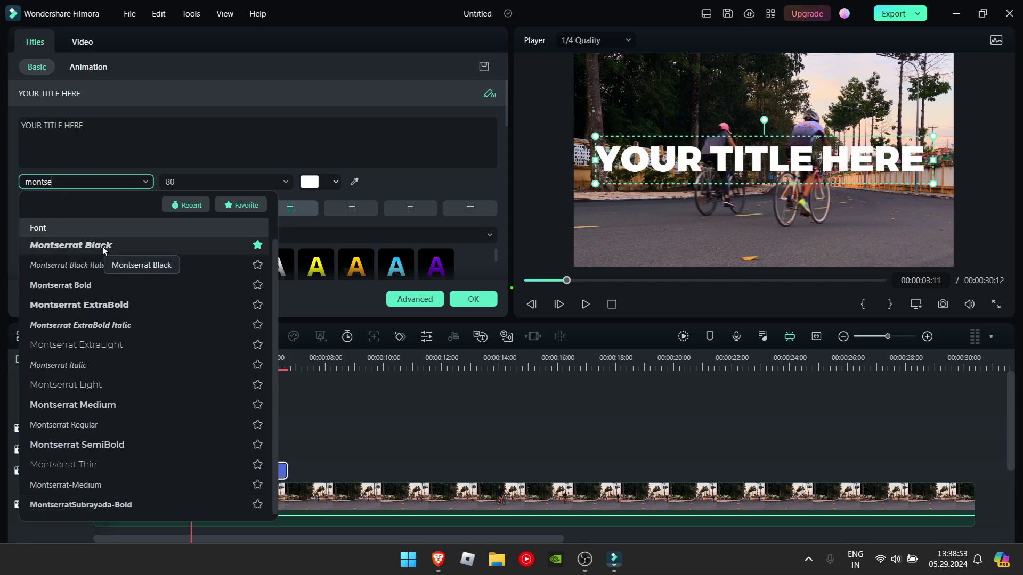
click(80, 246)
click(172, 134)
Step: Replace the title text with CYCLING, confirm, and capture a Snapshot_19 frame grab
key(ctrl+a)
text(CYCLING)
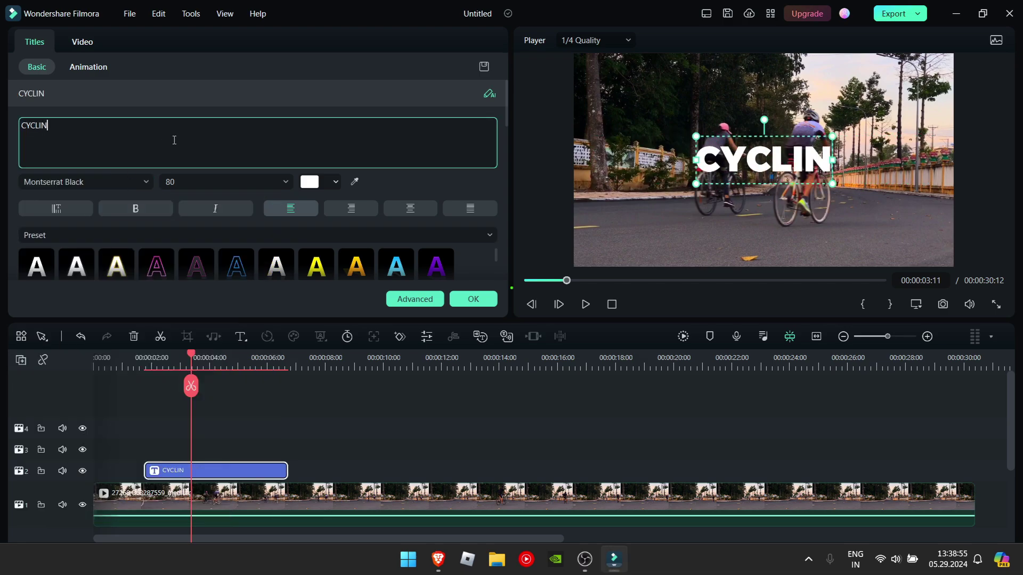
click(629, 427)
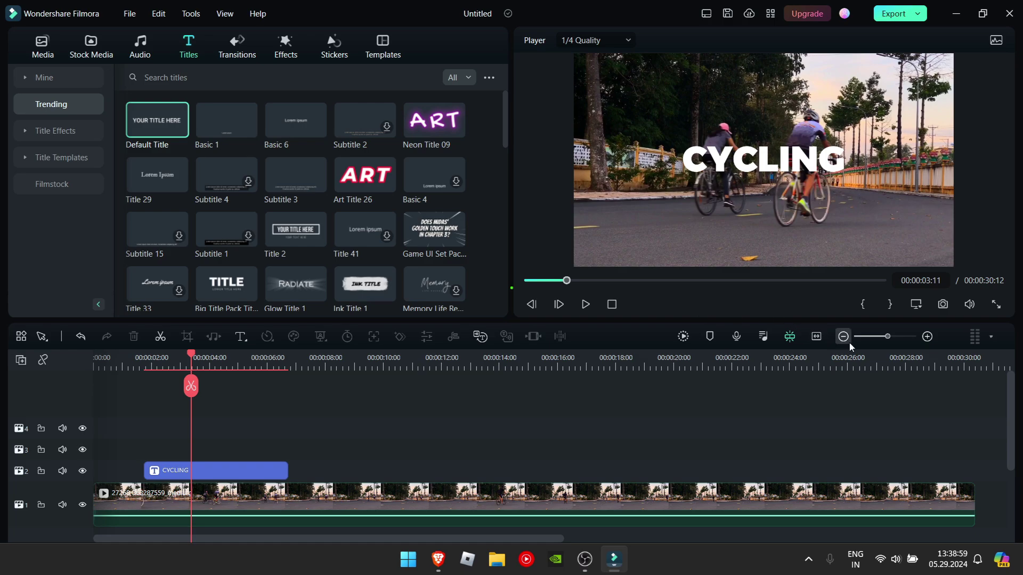
click(942, 305)
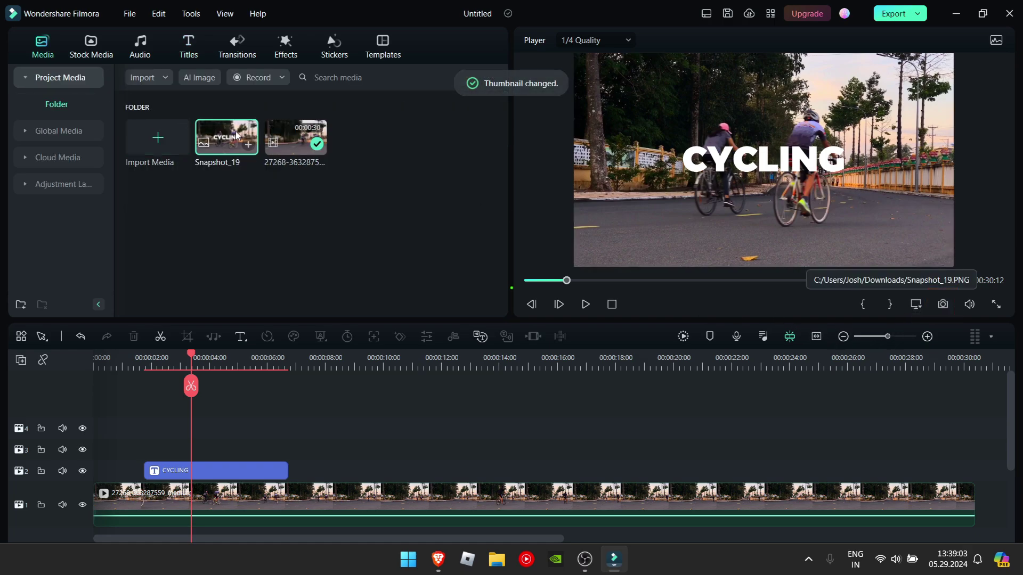